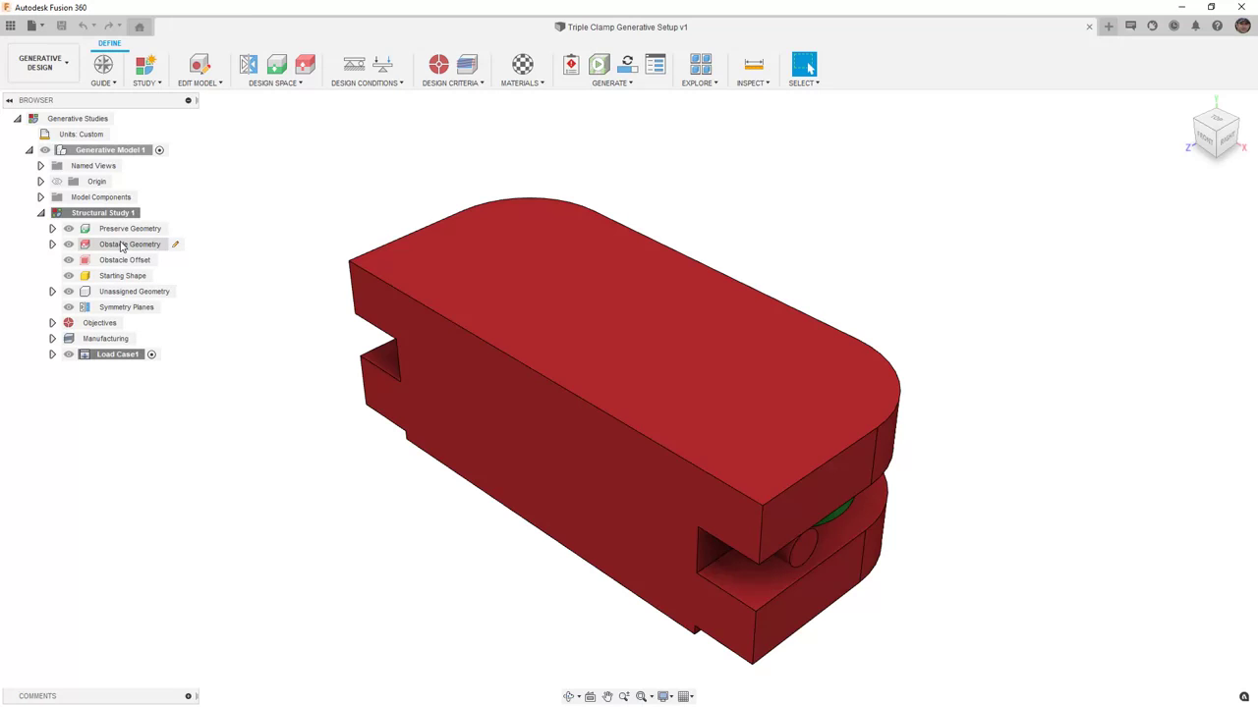
- Hide the obstacle geometry in Structural Study 1 so only the green preserve bodies show
middle_click_drag(423, 432, 573, 413, "shift")
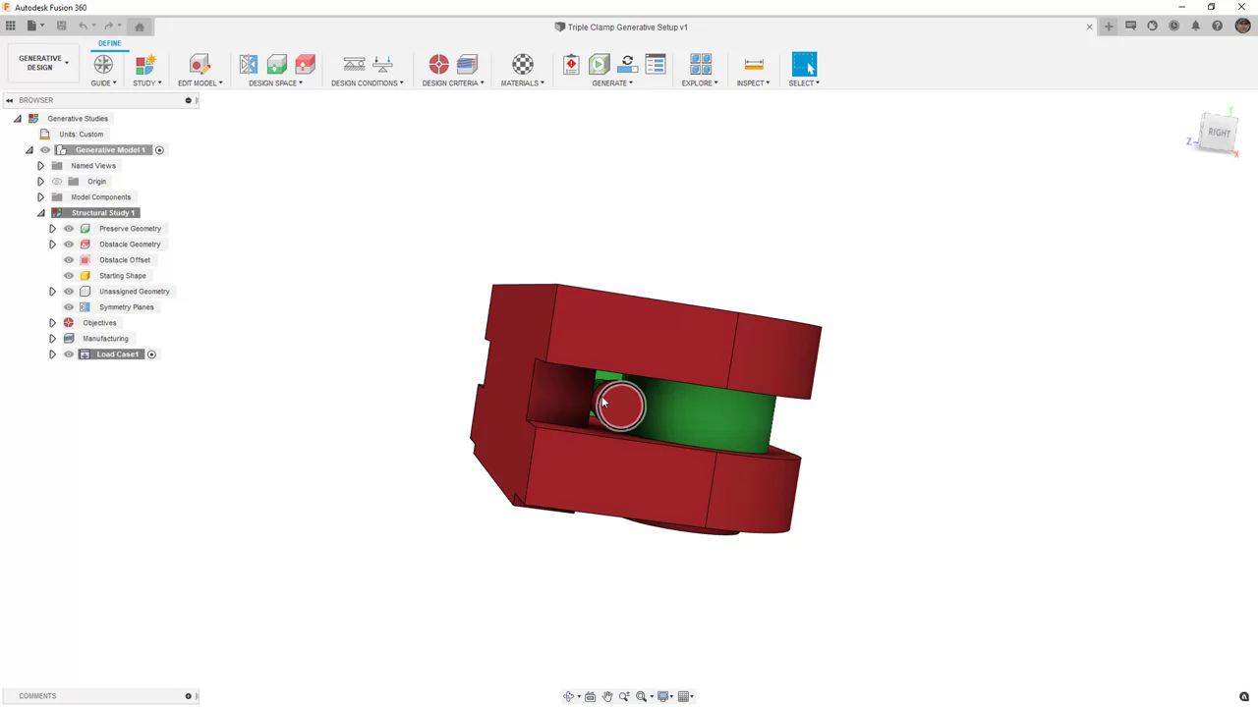
middle_click_drag(692, 351, 635, 299, "shift")
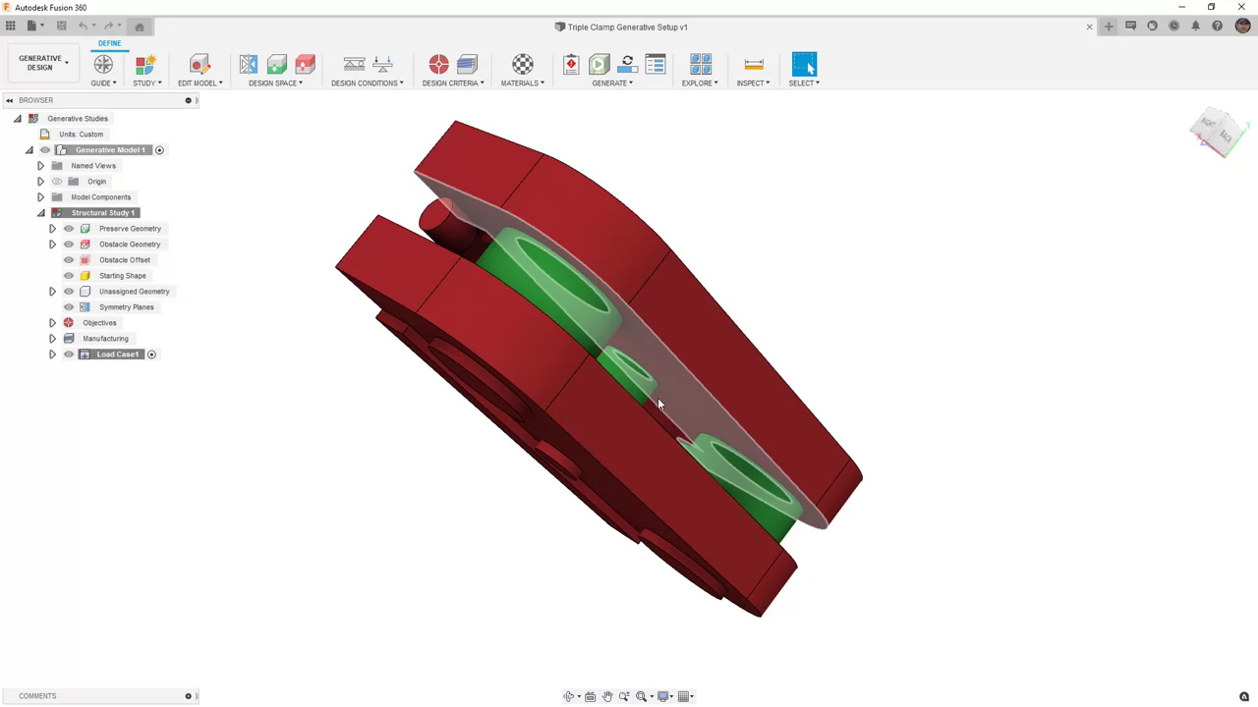
middle_click_drag(653, 410, 577, 357, "shift")
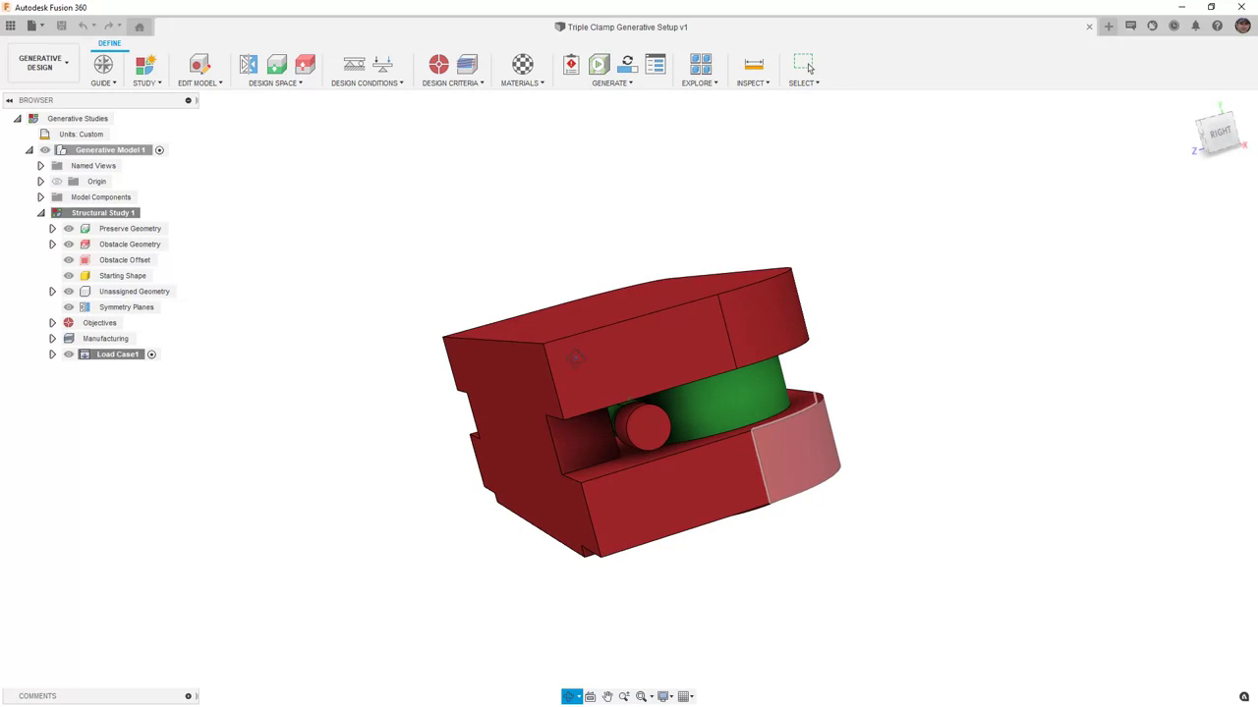
left_click(809, 67)
left_click(1208, 132)
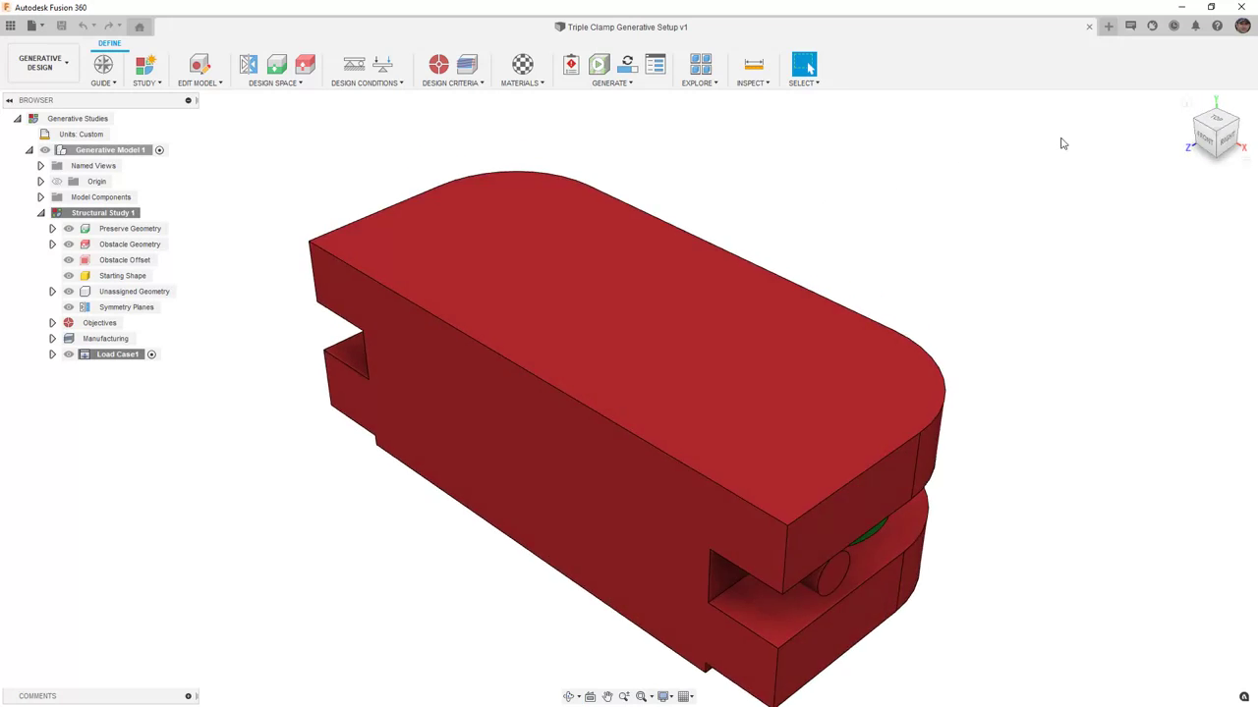
left_click(69, 246)
left_click(69, 245)
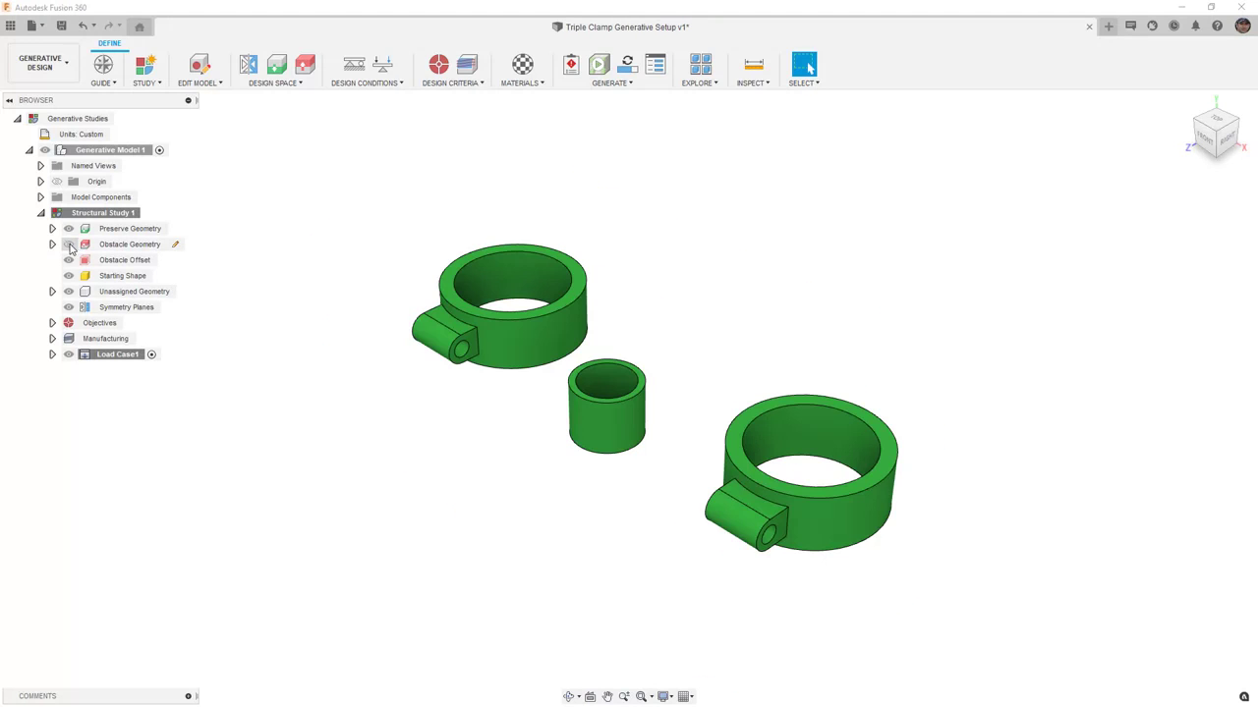
- Add a Fixed structural constraint to the inner face of the small middle cylinder, locking all three axes
left_click(353, 65)
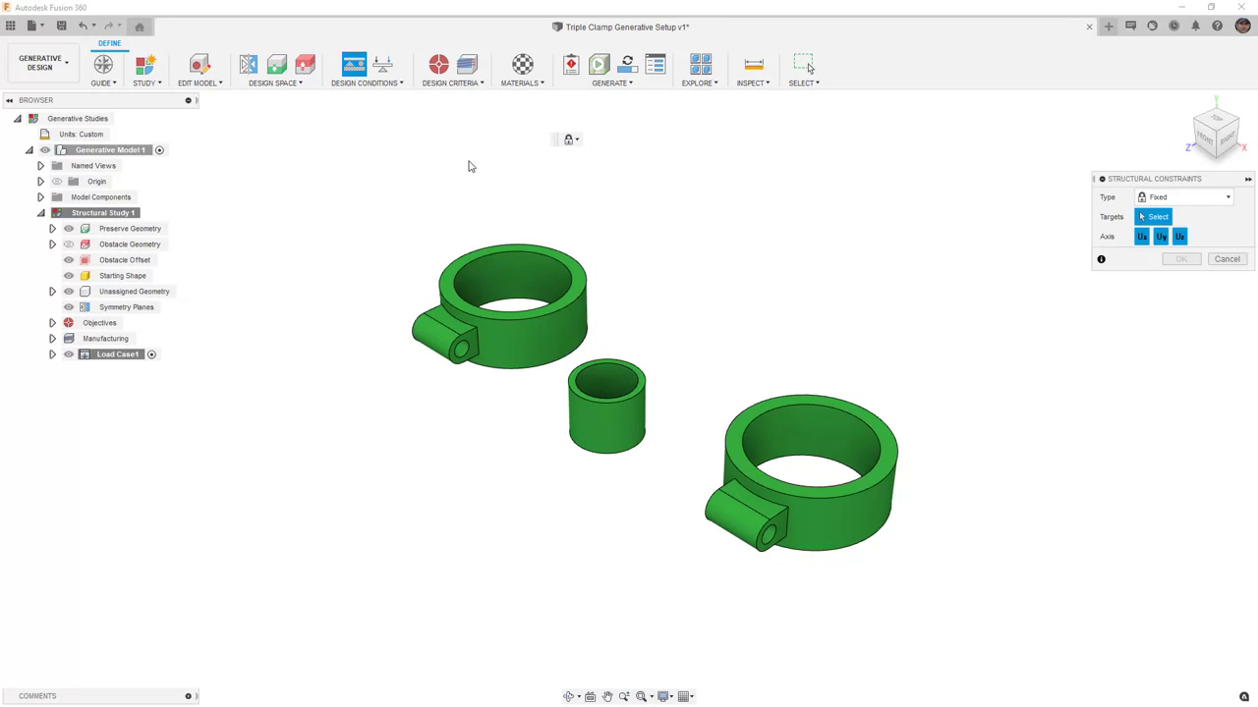
left_click(629, 385)
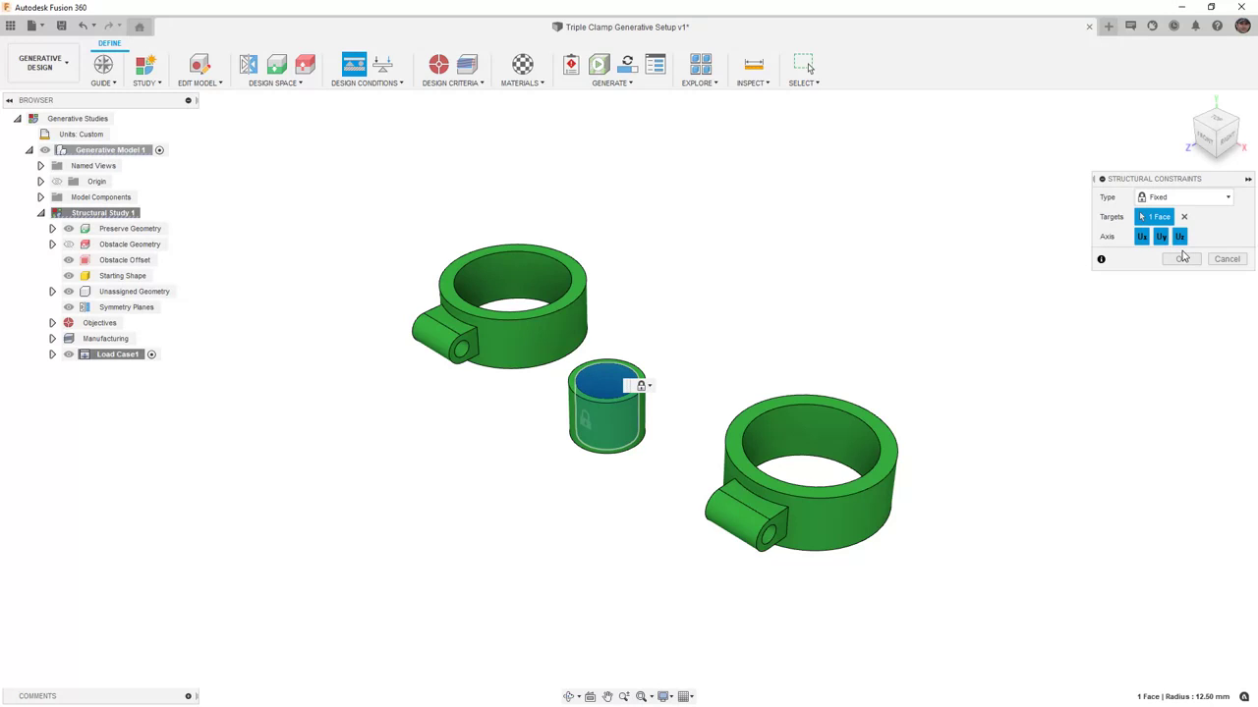
left_click(1188, 202)
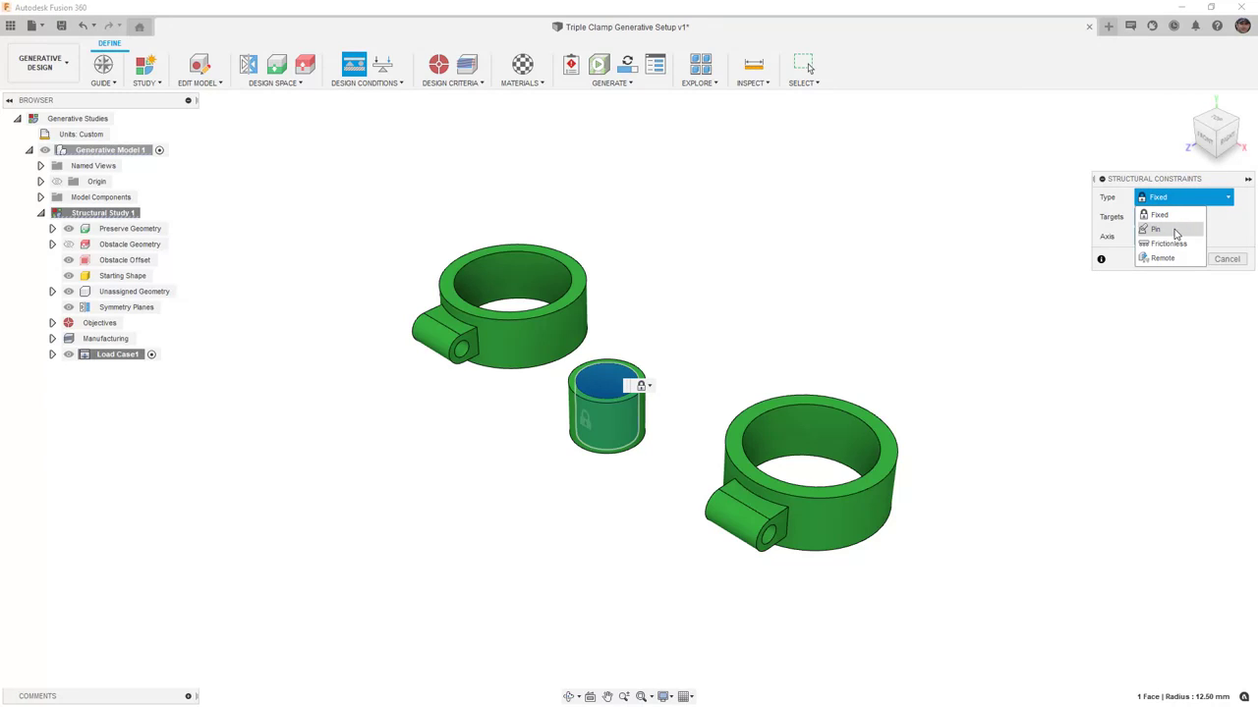
left_click(1211, 234)
left_click(1186, 257)
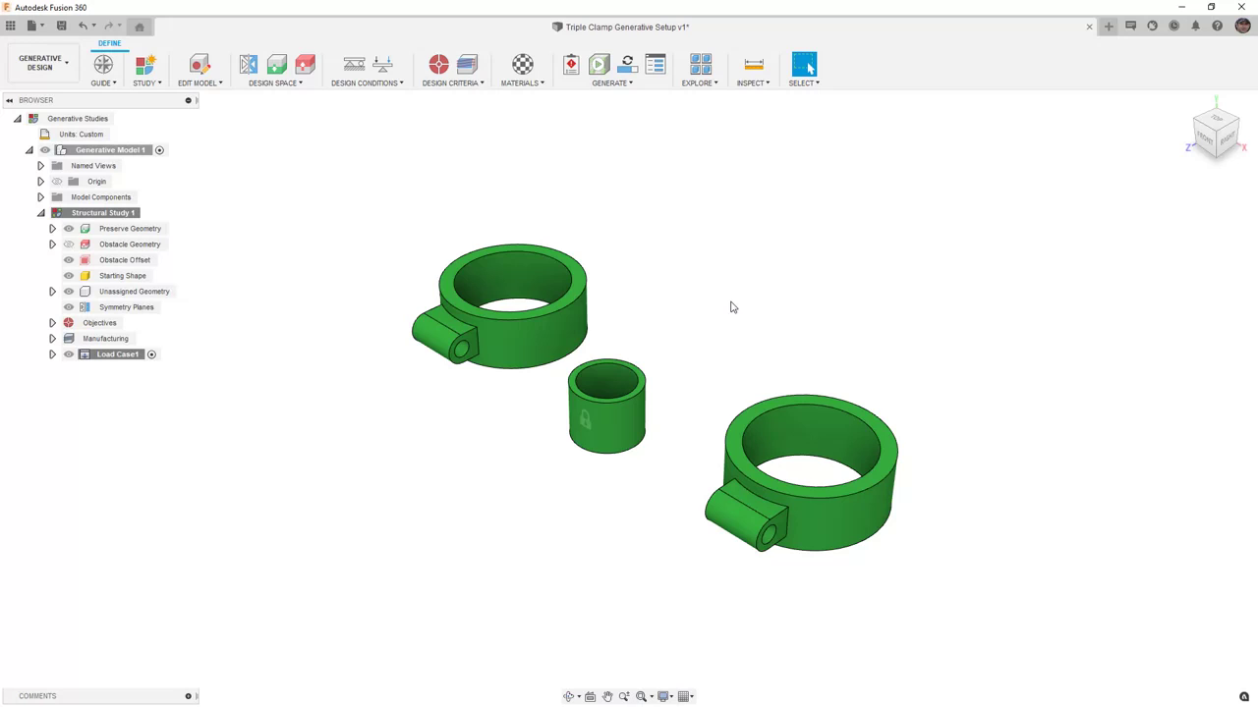
- Apply a 10000 N force to the inner faces of both large rings, pointing upward with a Y angle of 90 degrees
left_click(386, 67)
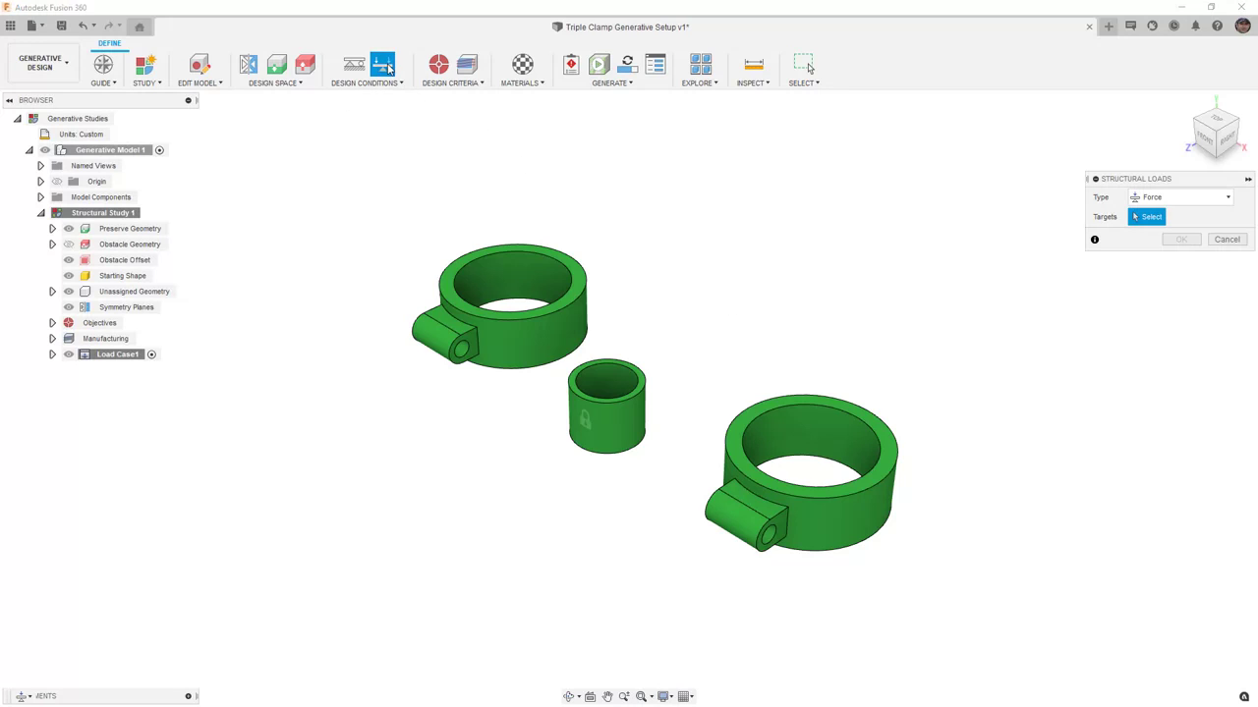
left_click(494, 265)
left_click(807, 426)
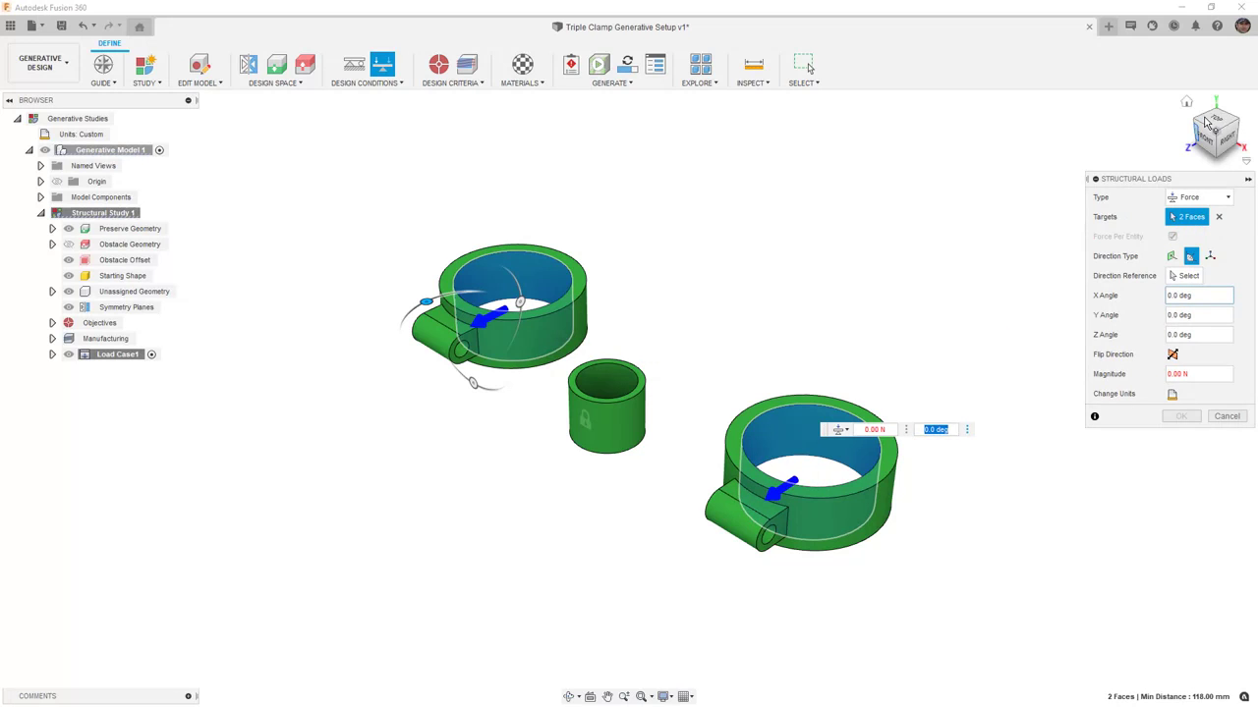
left_click(1234, 147)
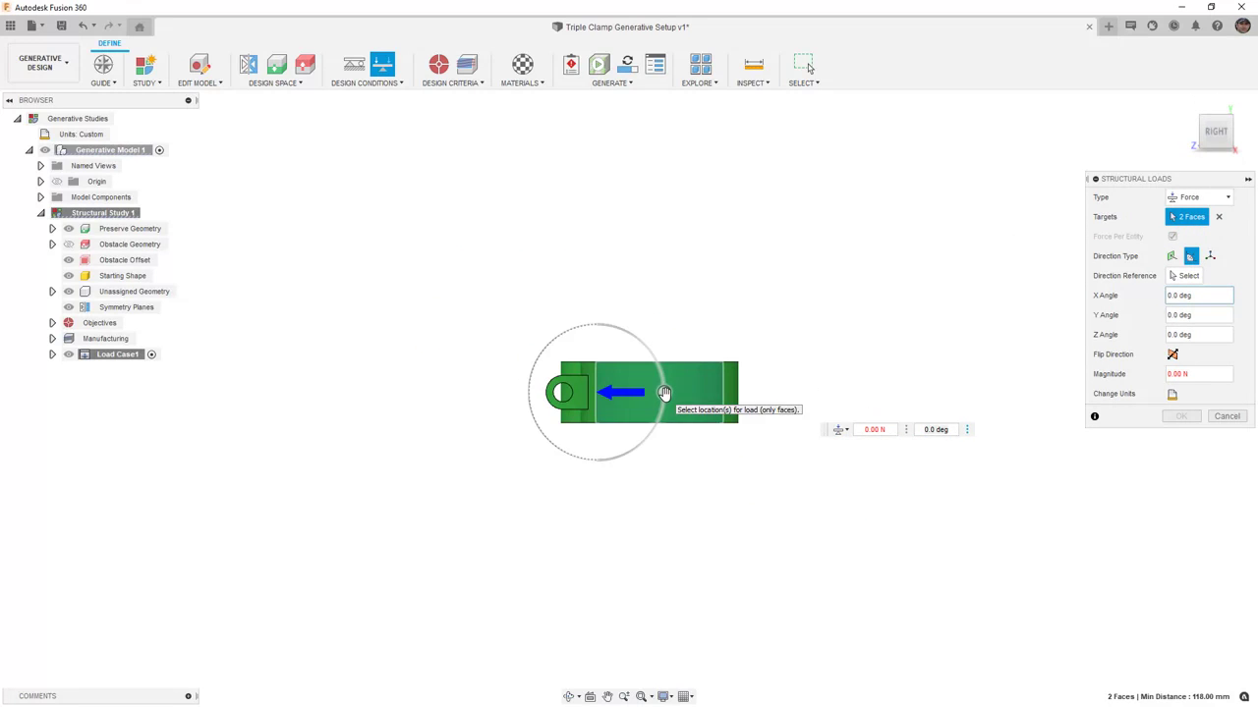
left_click_drag(664, 393, 593, 473)
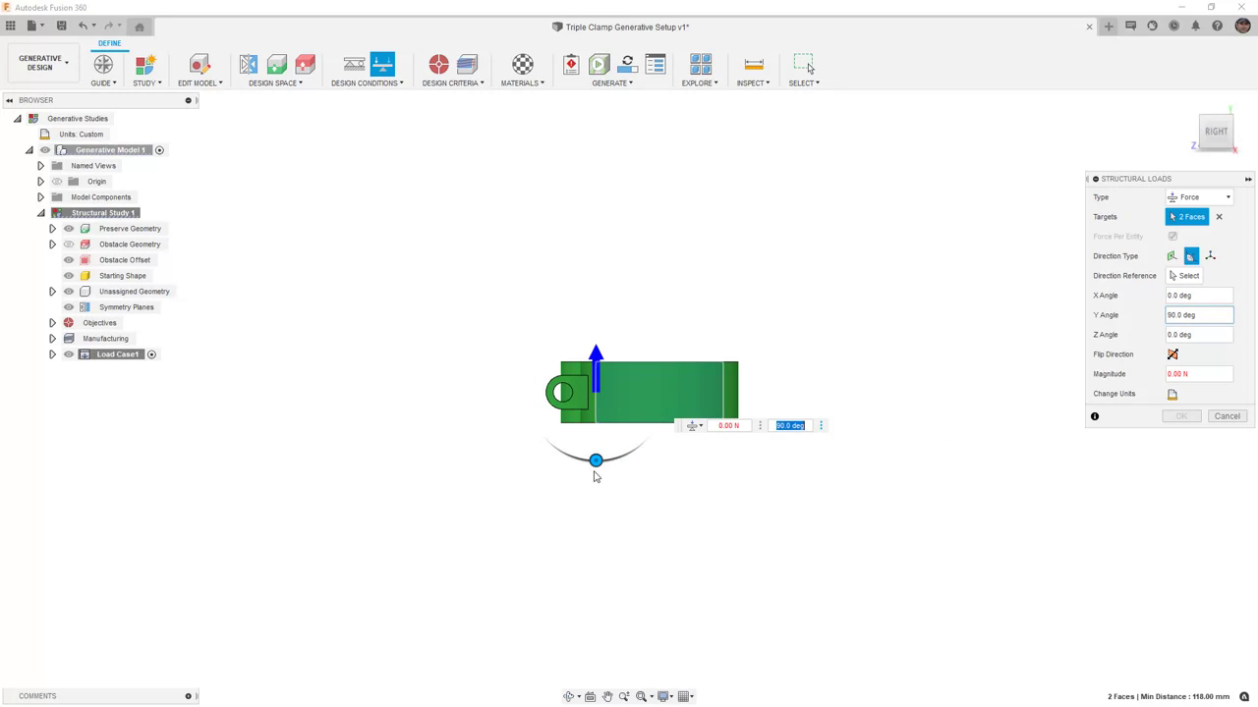
left_click_drag(1184, 377, 1161, 381)
type("000")
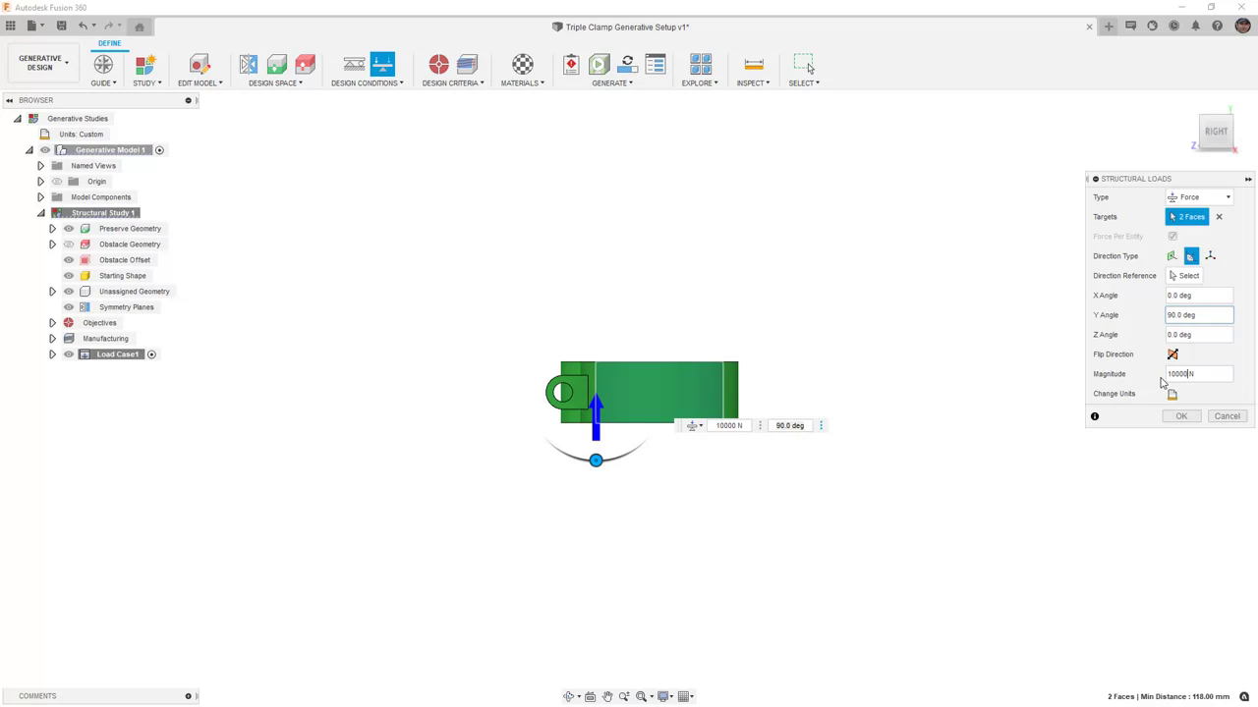
middle_click_drag(677, 365, 738, 384, "shift")
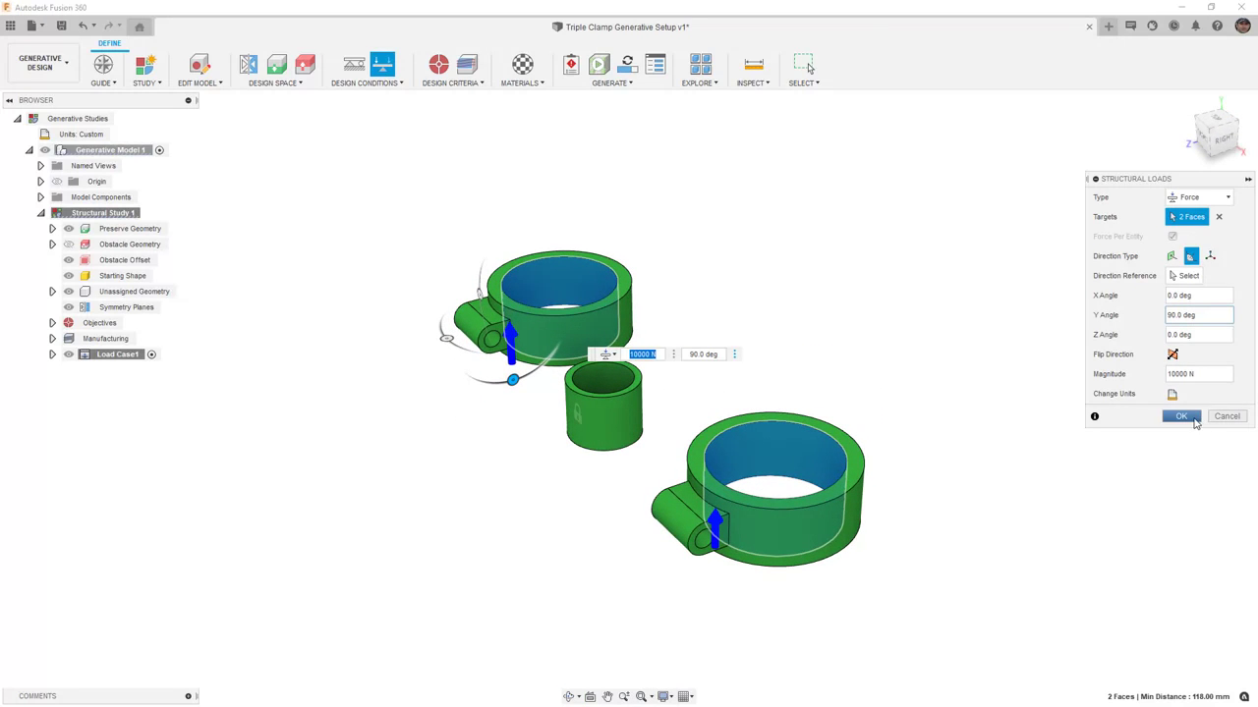
left_click(1182, 416)
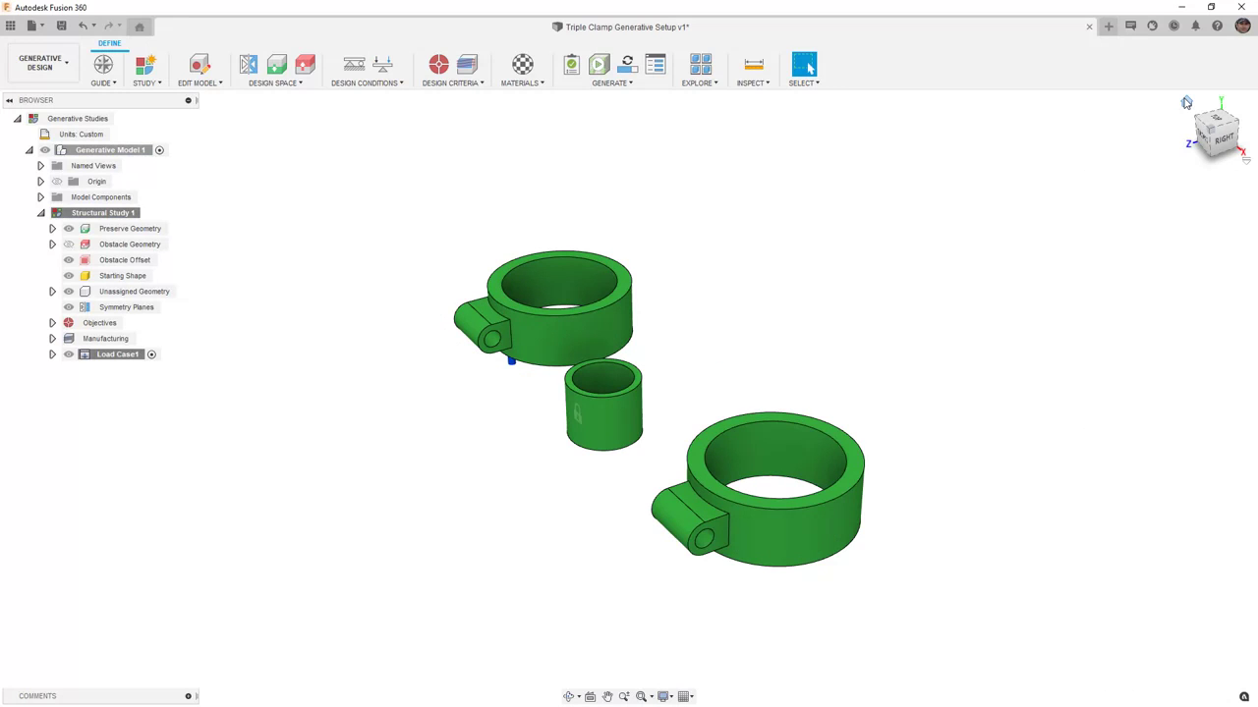
- Clone Load Case1 and make the copy the active load case
left_click(1186, 104)
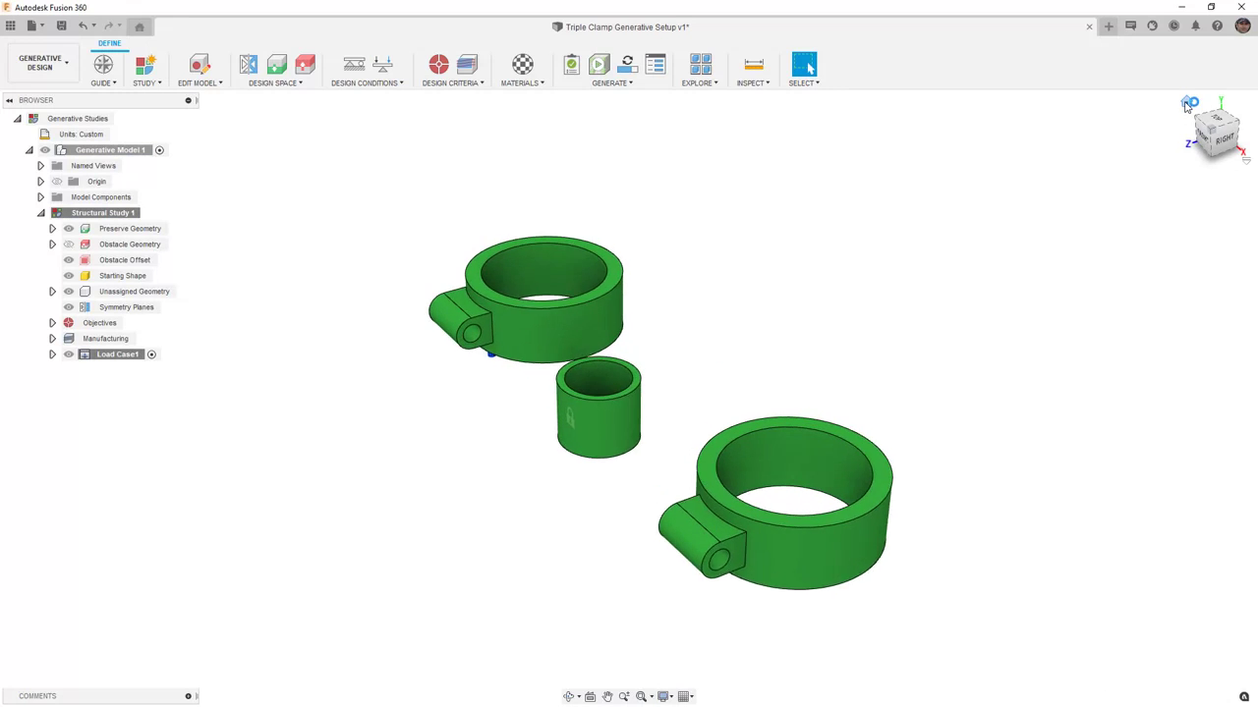
right_click(106, 358)
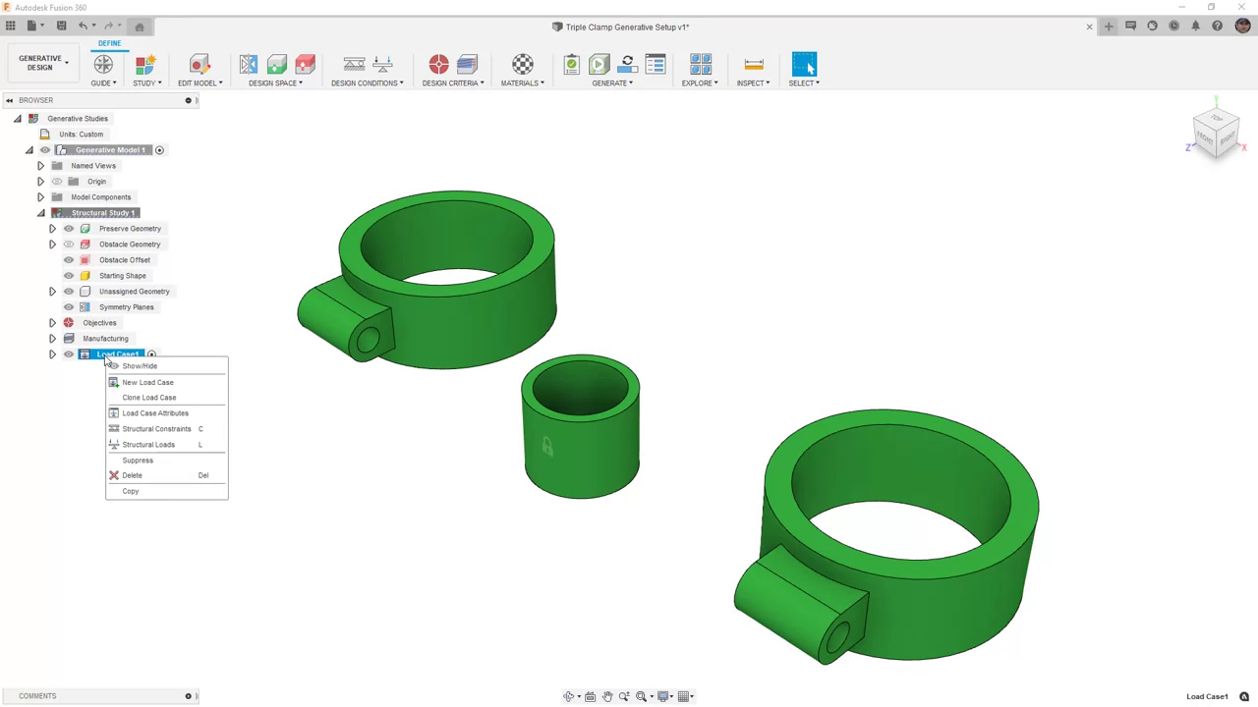
left_click(128, 397)
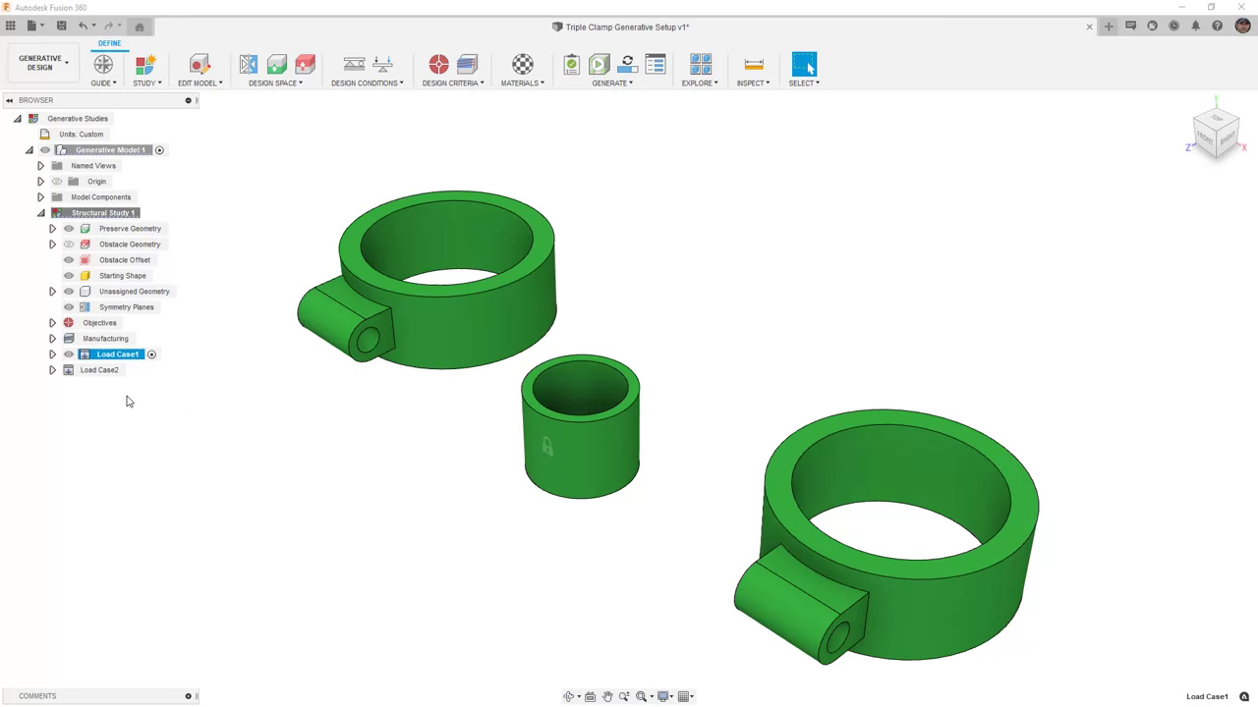
left_click(131, 370)
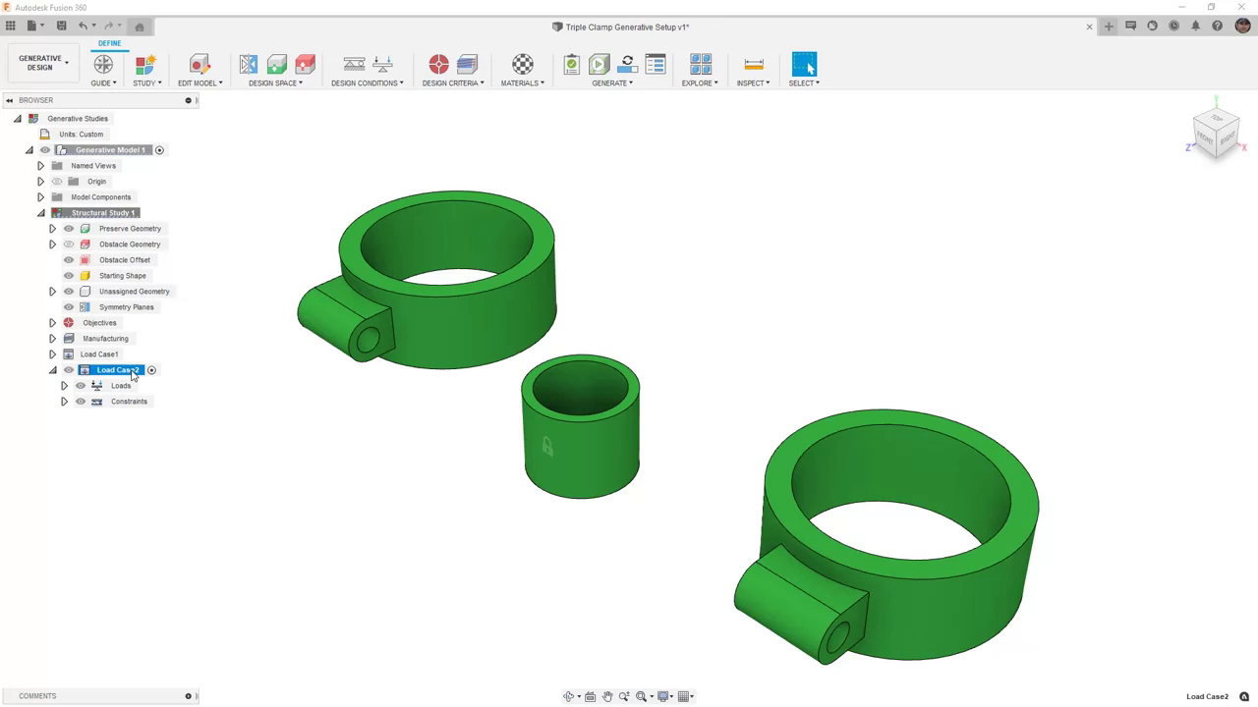
- Edit the force in Load Case2 to point downward with a Y angle of -90 degrees
left_click(64, 385)
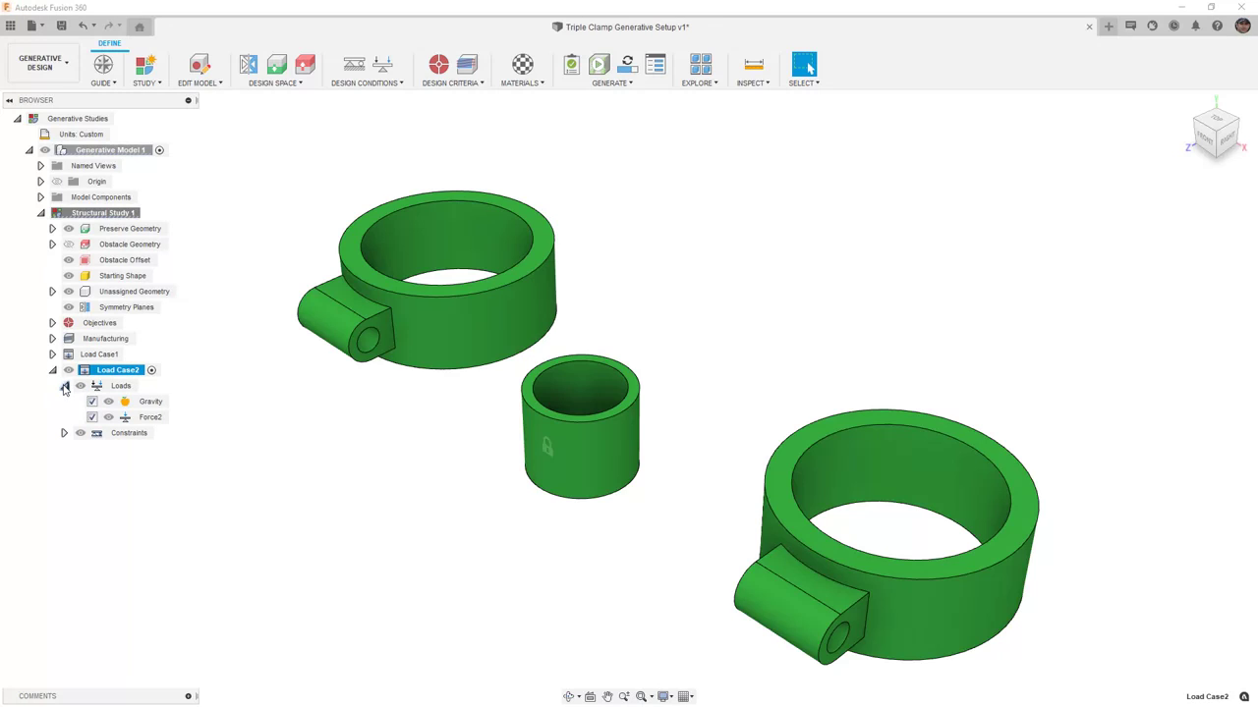
left_click(173, 416)
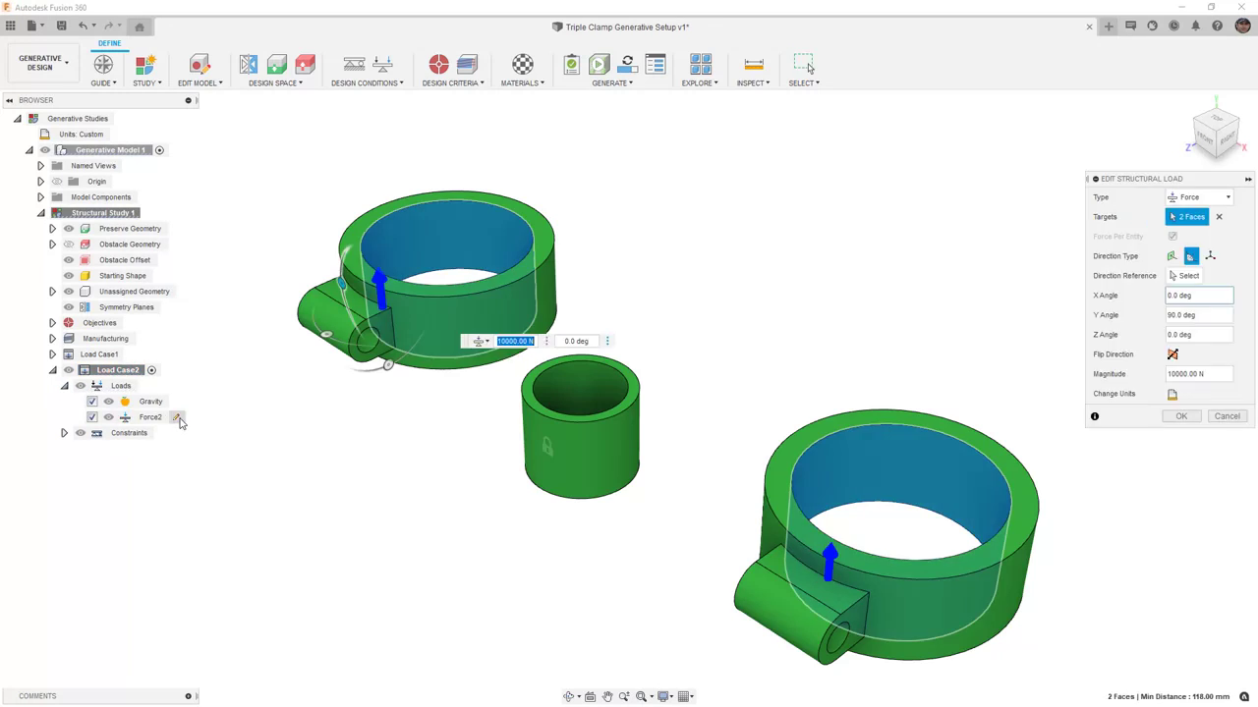
left_click(1232, 140)
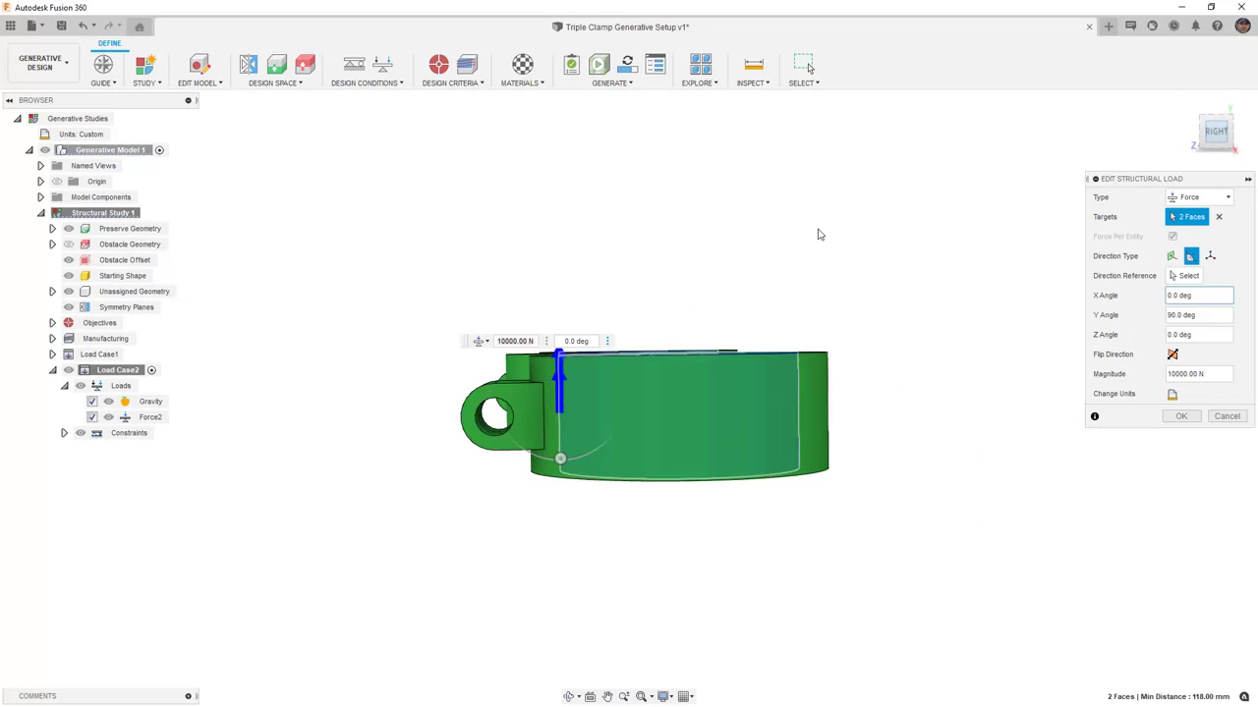
left_click_drag(564, 477, 559, 320)
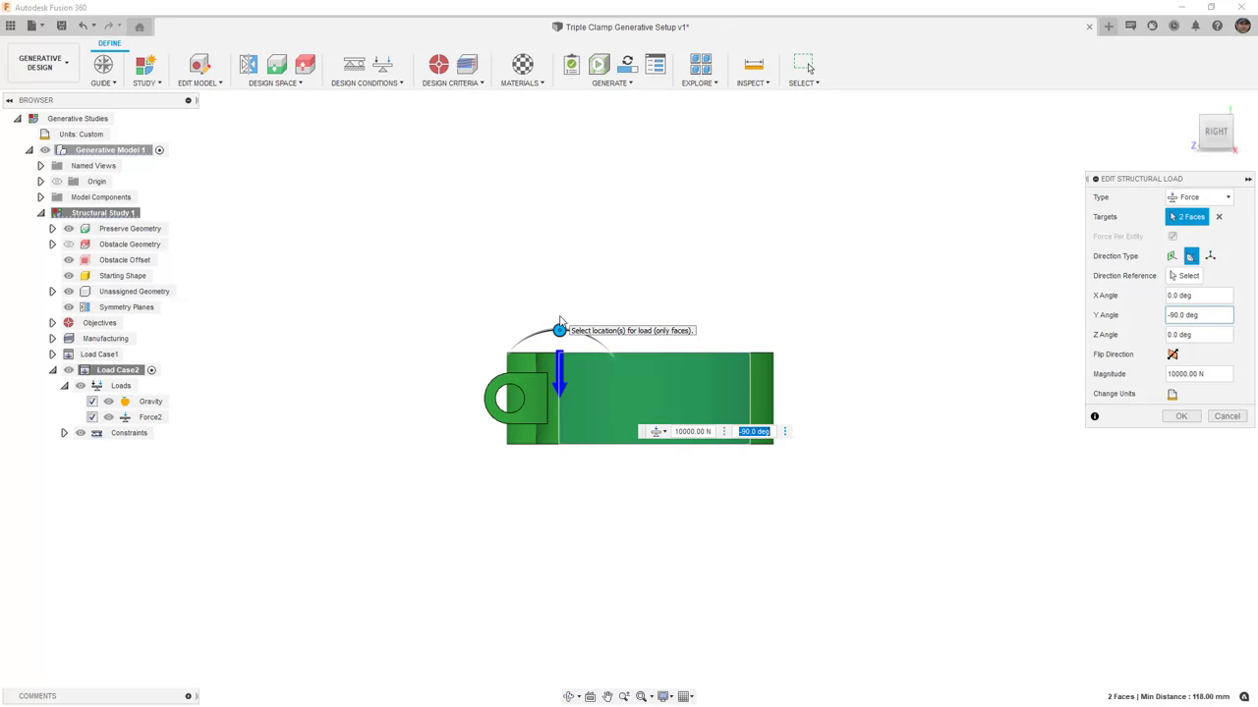
left_click(1181, 416)
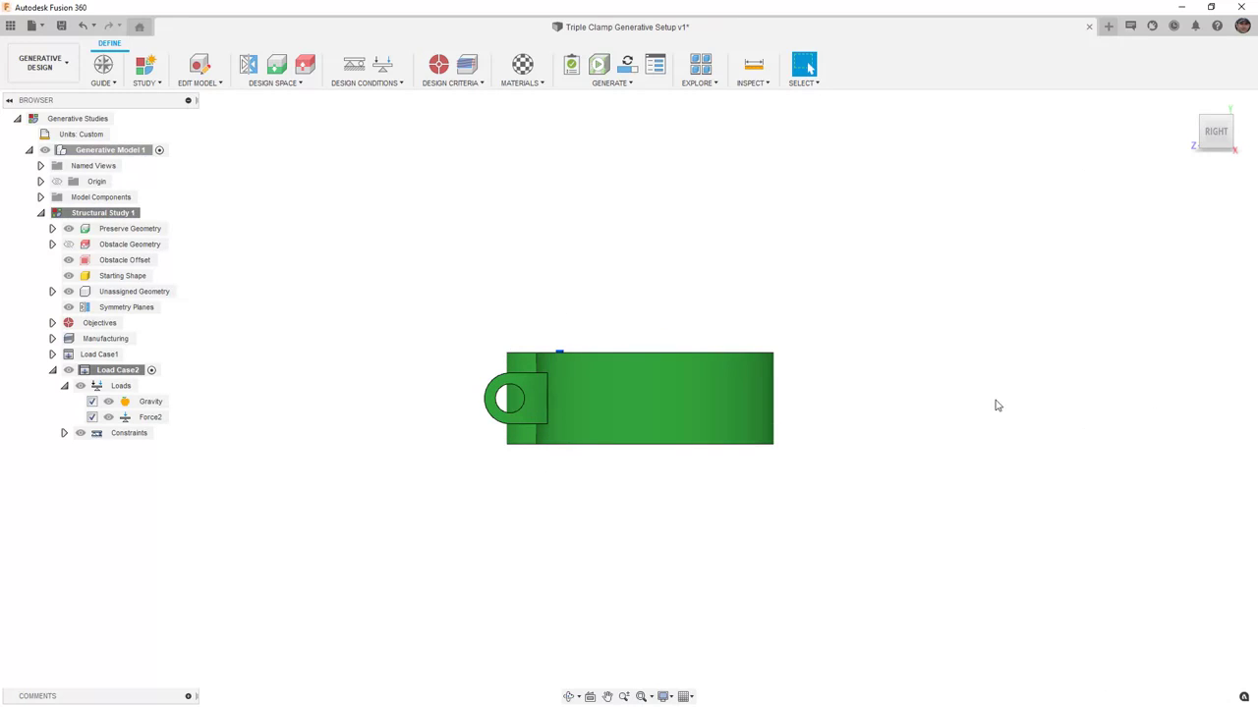
- Clone Load Case2 and make the copy the active load case
left_click(117, 370)
right_click(117, 370)
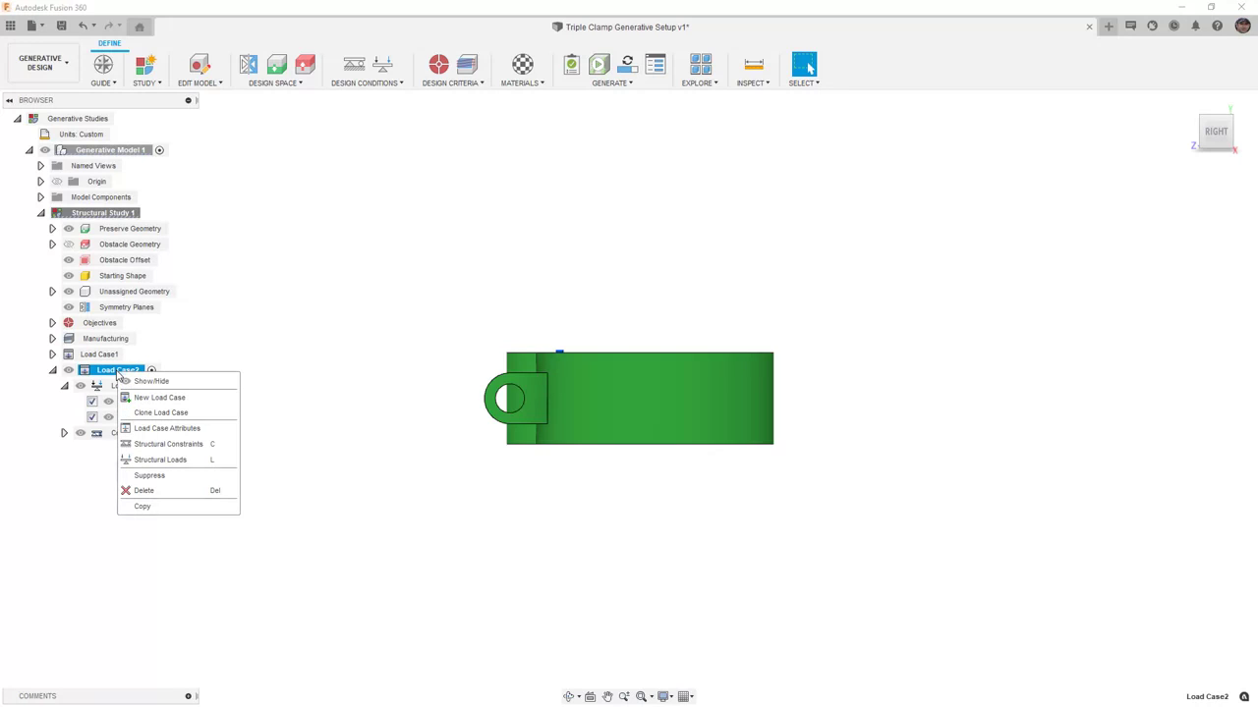
left_click(157, 397)
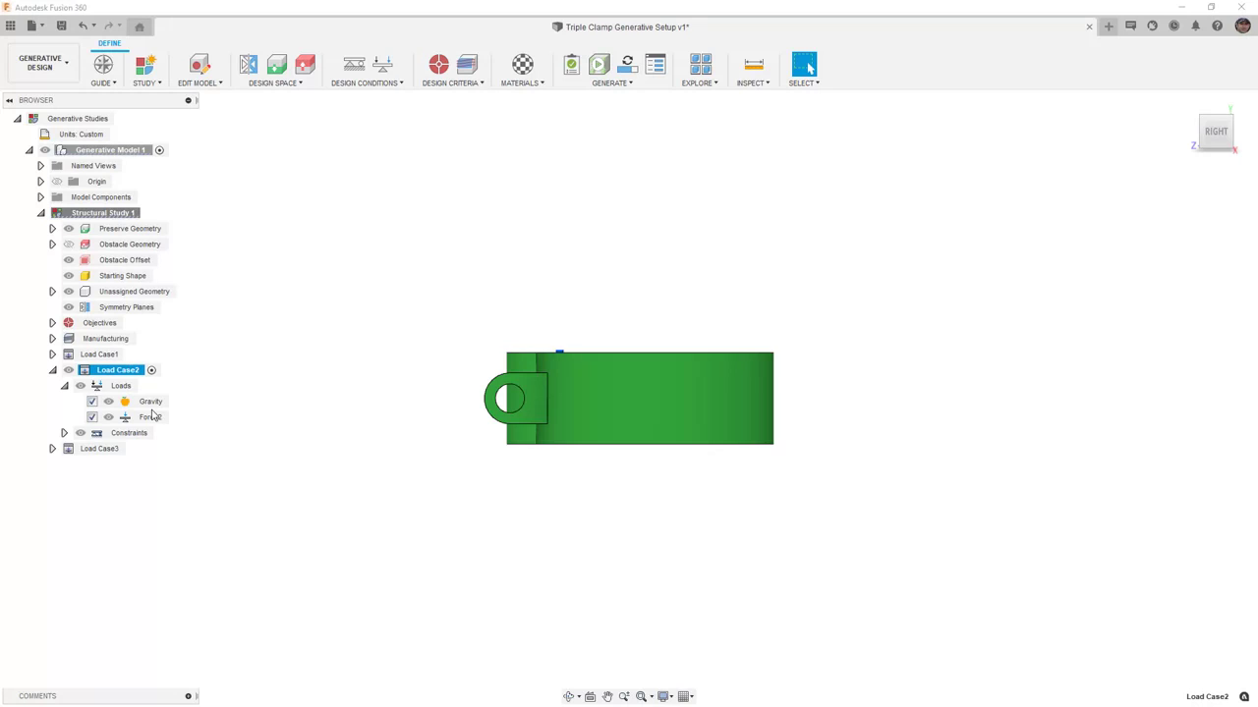
double_click(116, 448)
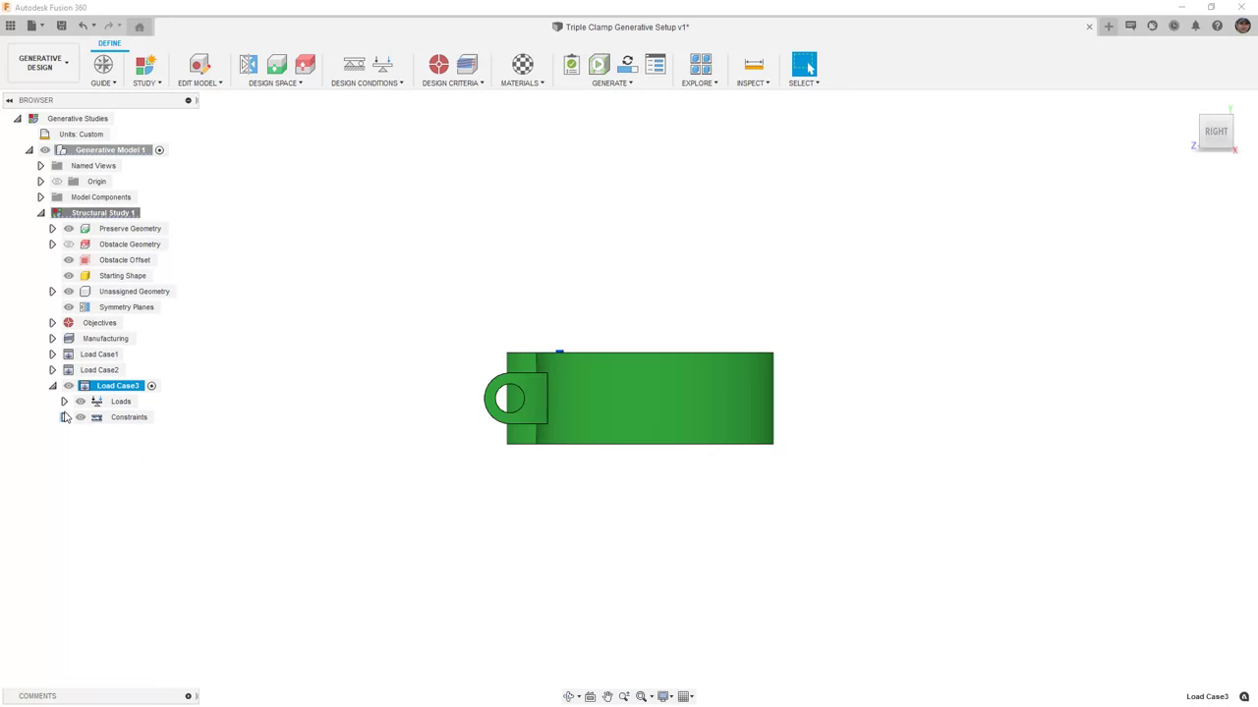
- Edit Load Case3's force to act only on the nearer large ring's inner face, with 5000 N magnitude and a Y angle of -90 degrees
left_click(64, 401)
double_click(172, 433)
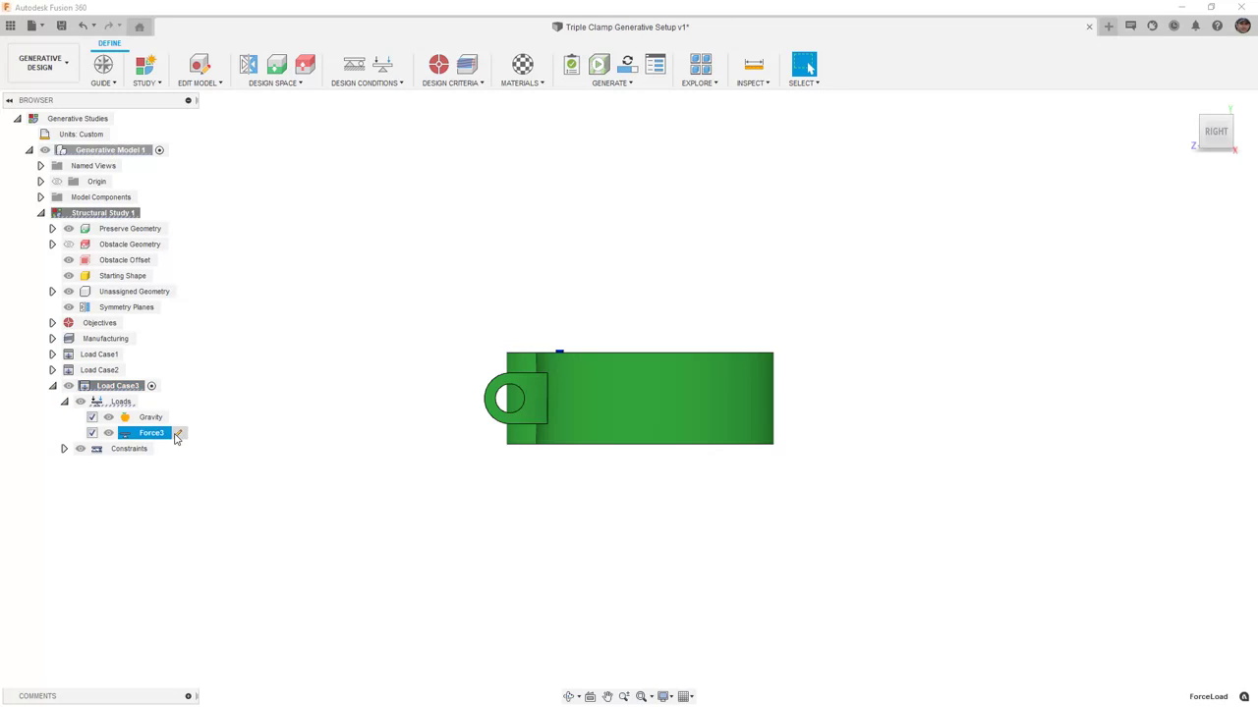
middle_click_drag(515, 429, 737, 305, "shift")
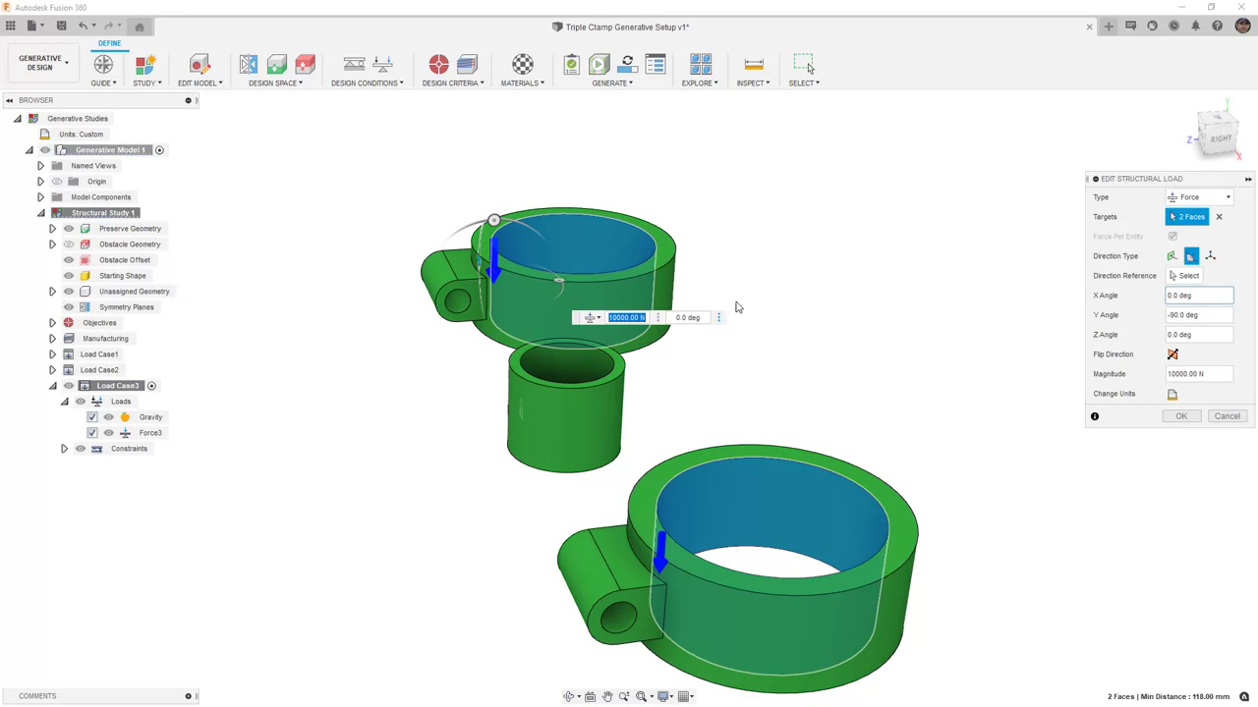
left_click(617, 250)
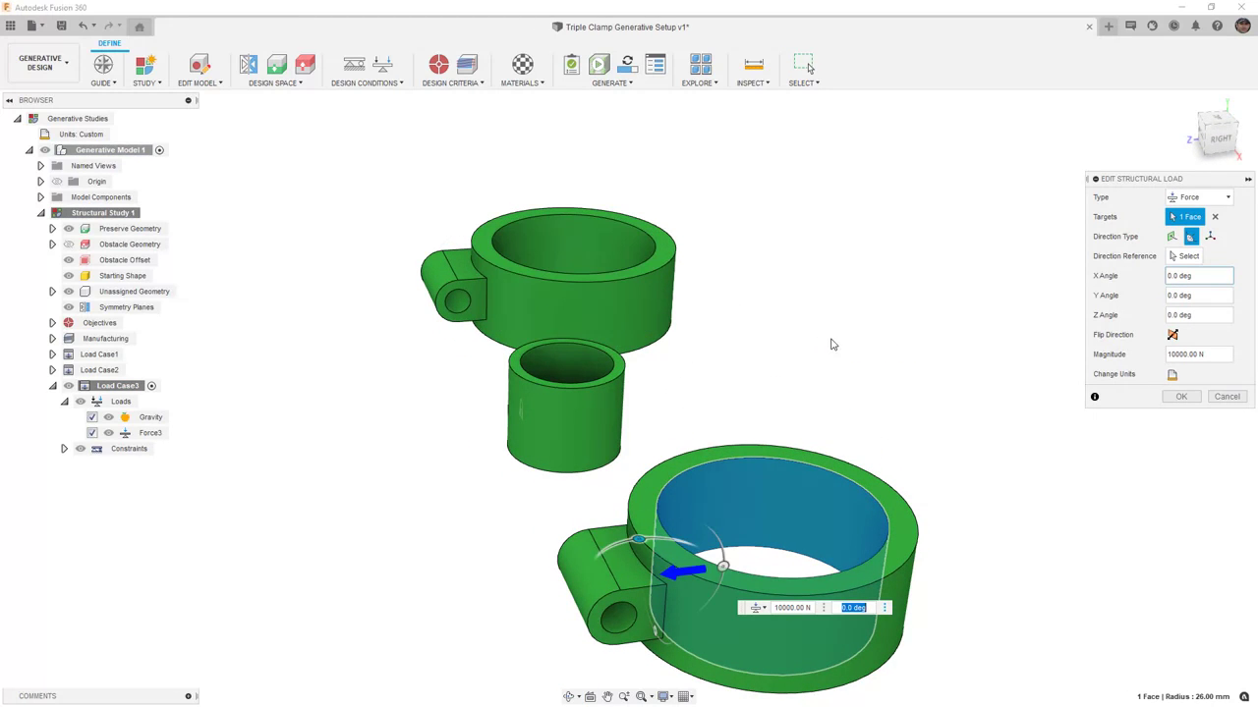
left_click_drag(1187, 355, 1124, 357)
type("500")
left_click(1220, 138)
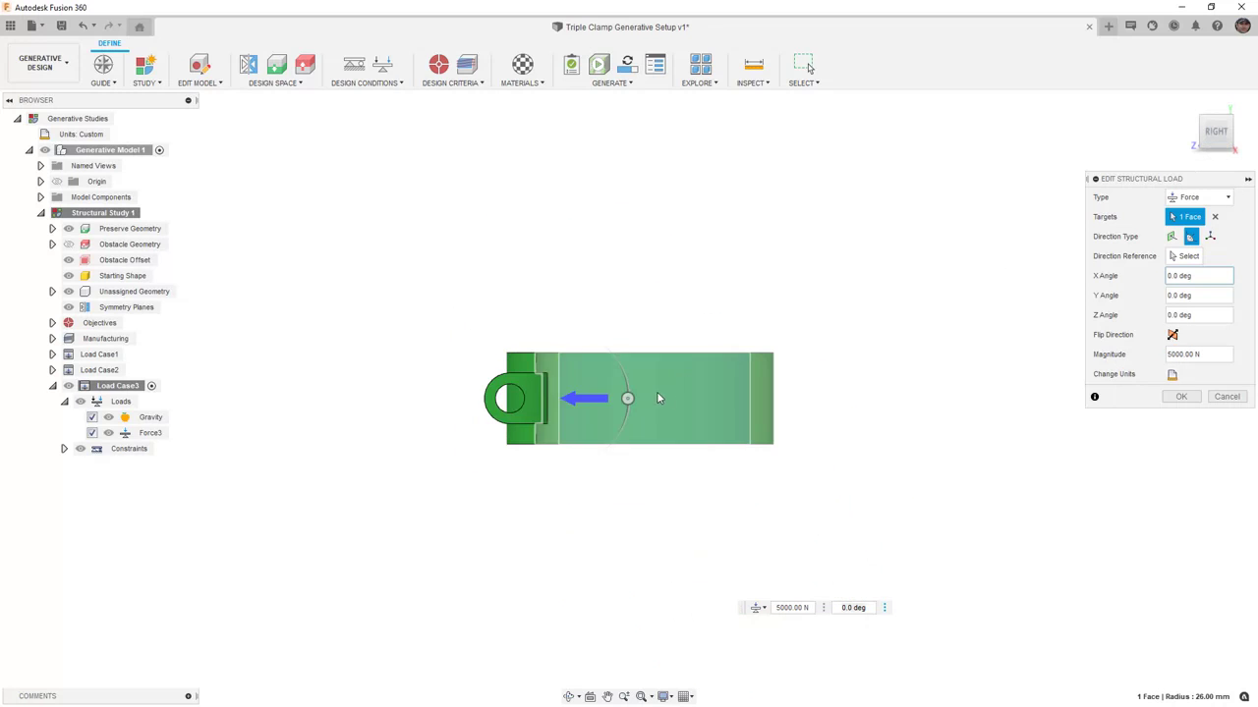
left_click_drag(627, 399, 558, 330)
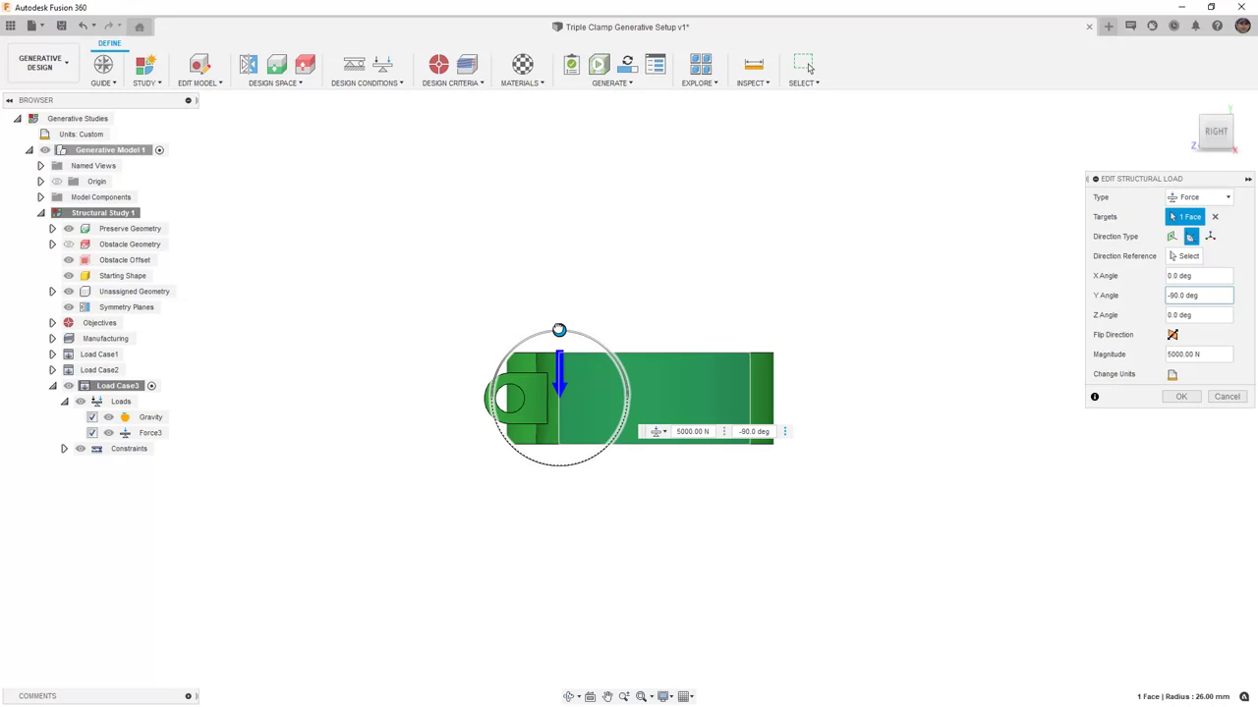
left_click(1181, 396)
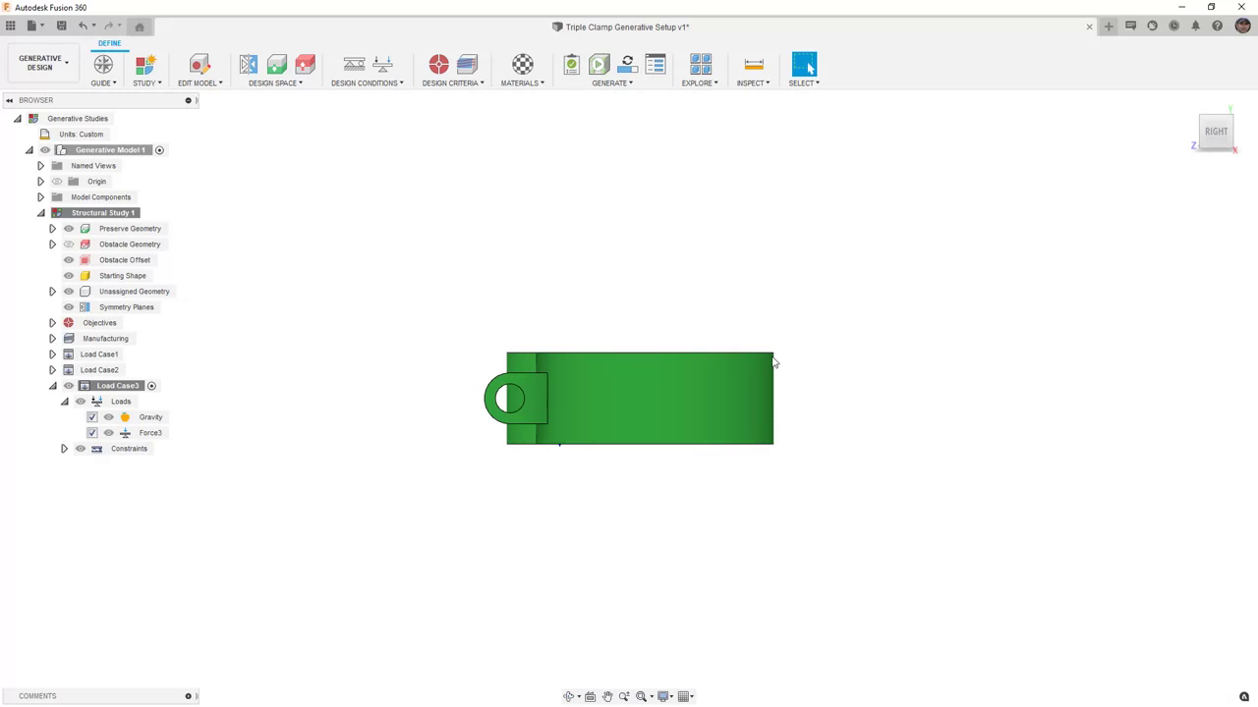
middle_click_drag(773, 364, 671, 331, "shift")
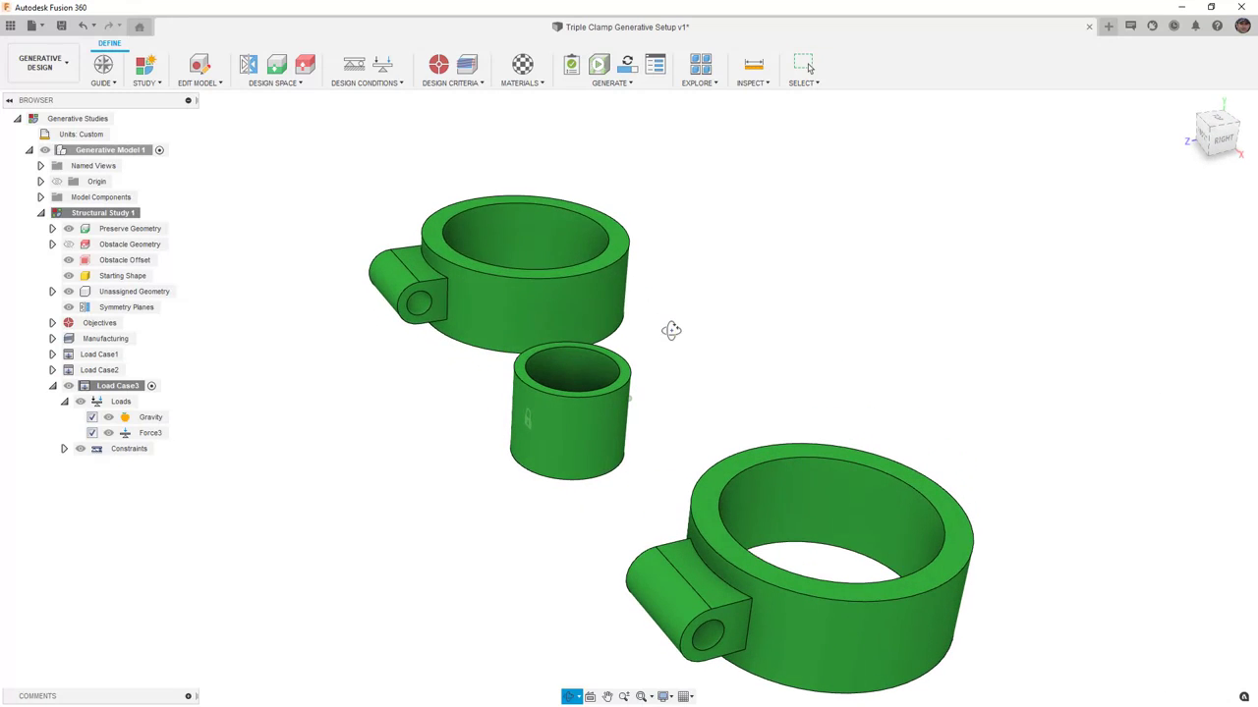
- Add a 5000 N force to the farther large ring's inner face in Load Case3, with a Y angle of 90 degrees
left_click(382, 64)
left_click(493, 214)
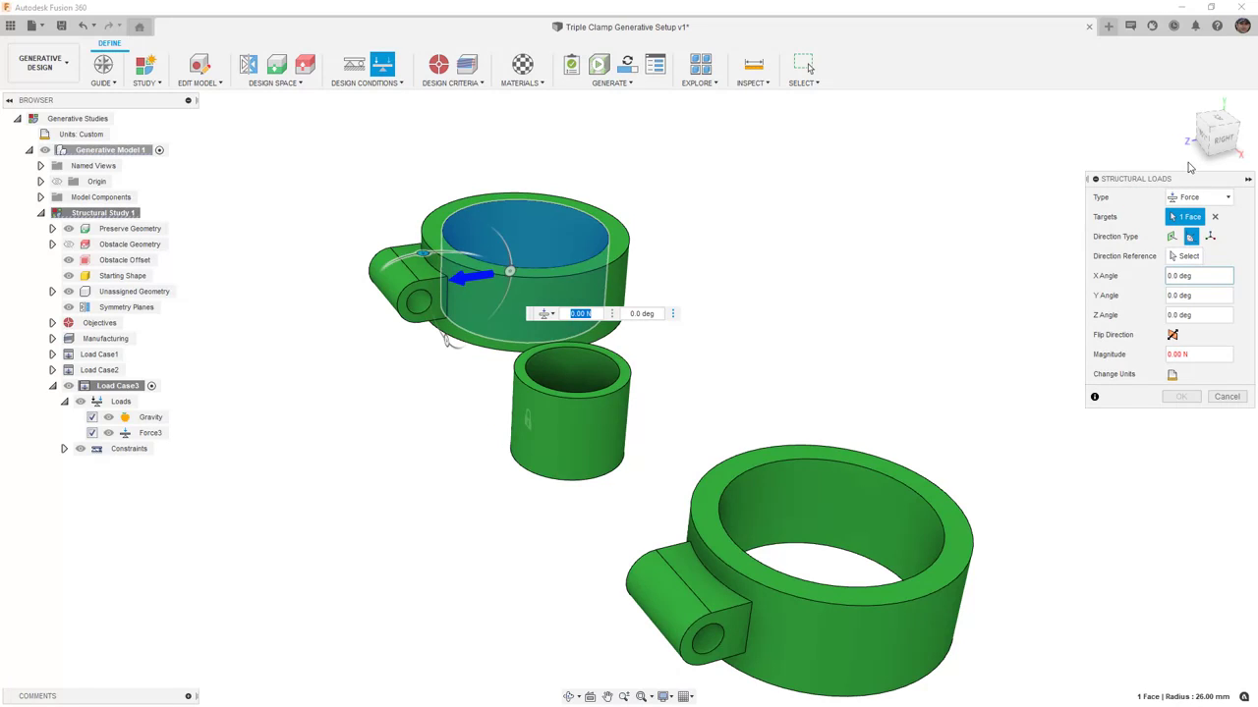
left_click(1223, 141)
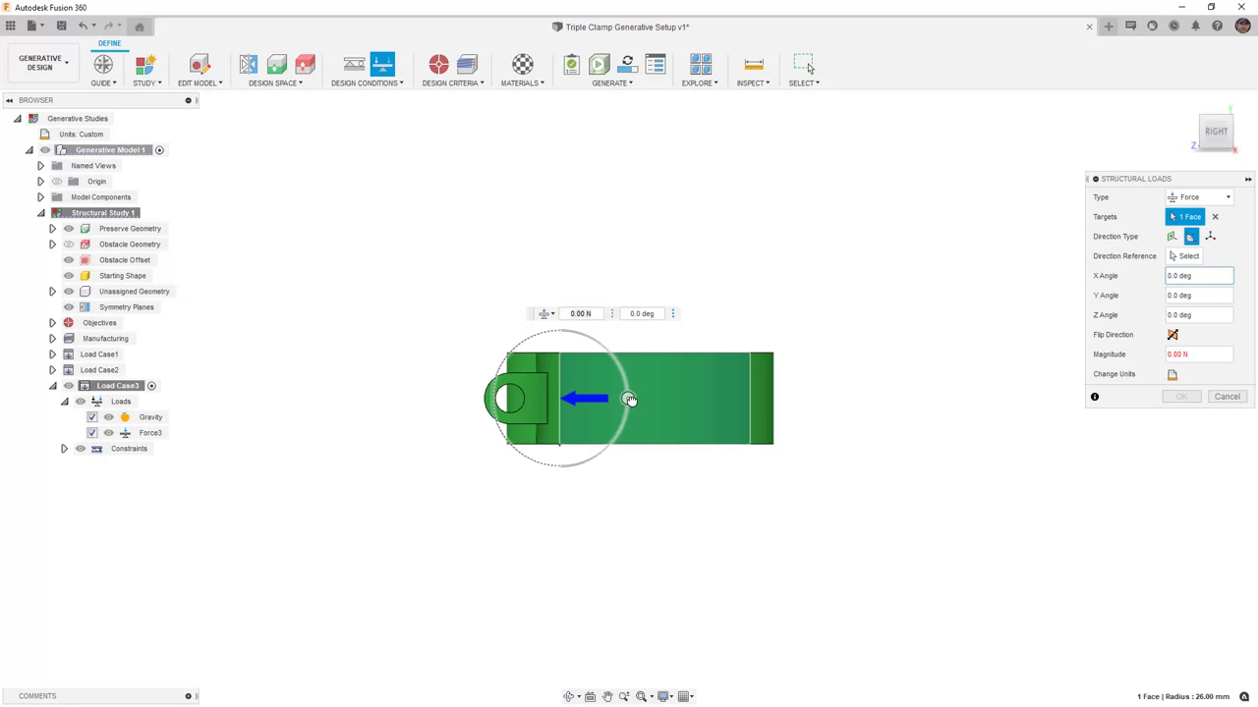
left_click_drag(629, 399, 559, 466)
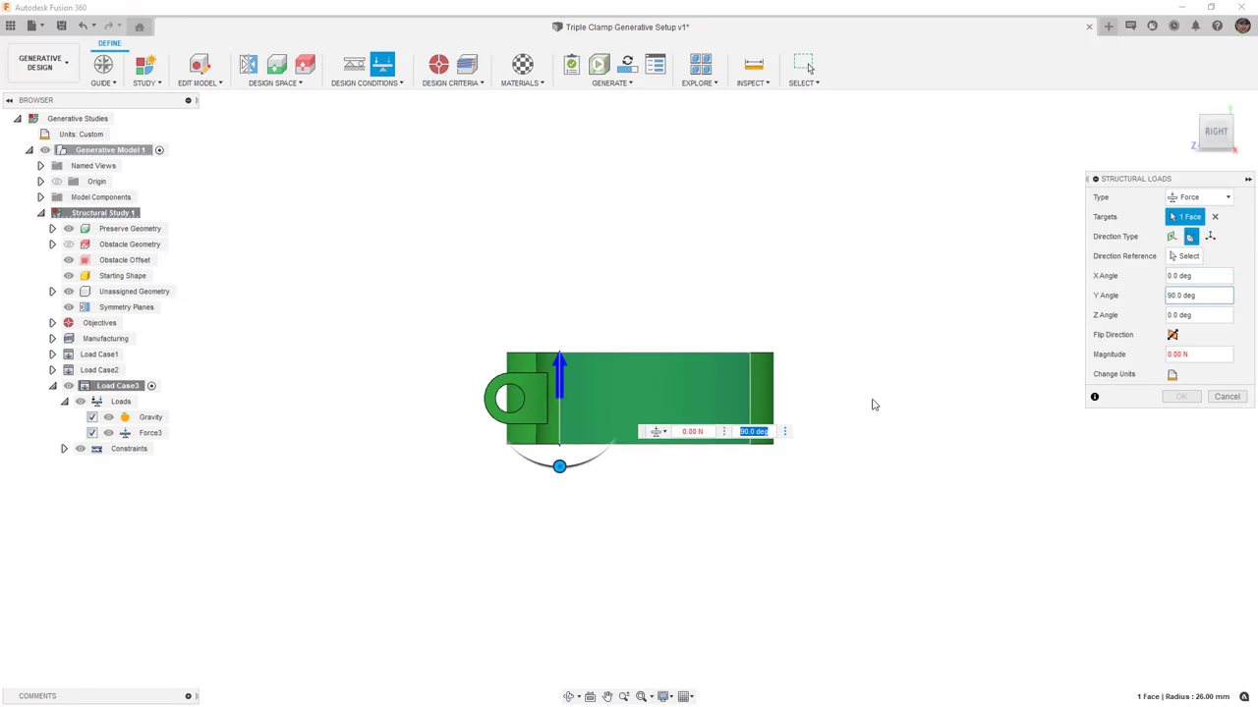
left_click(1167, 356)
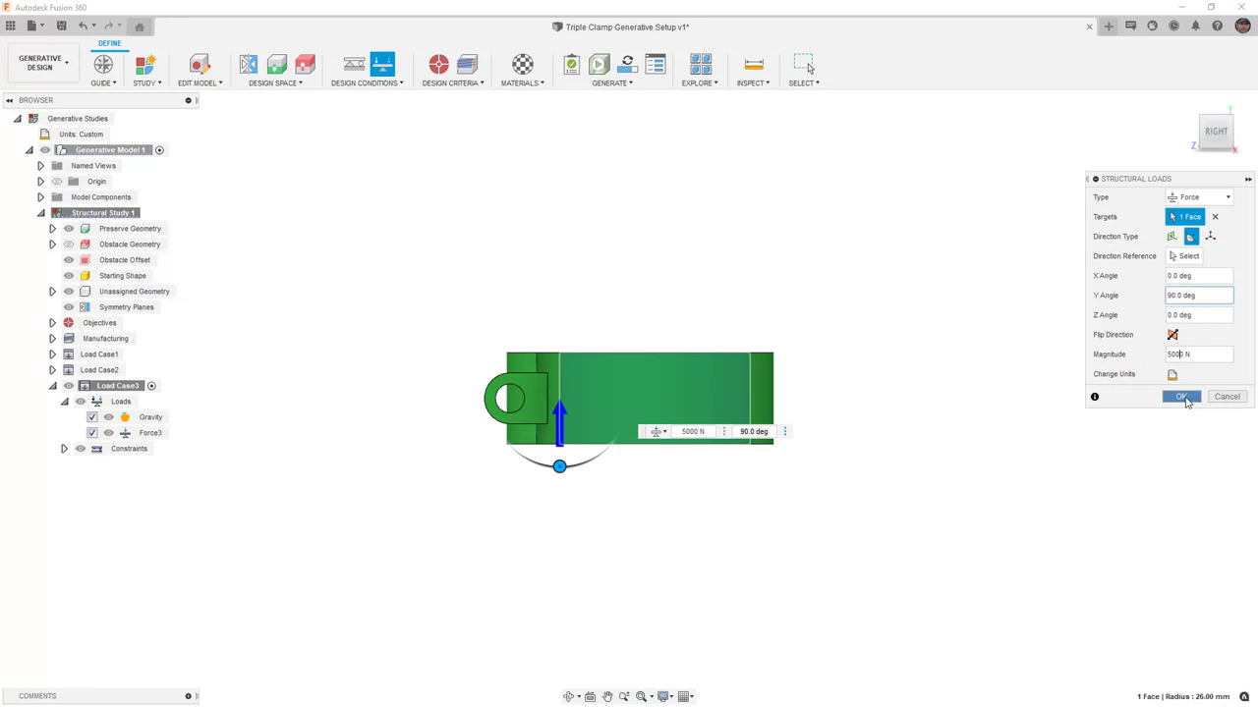
left_click(1181, 396)
left_click(1185, 106)
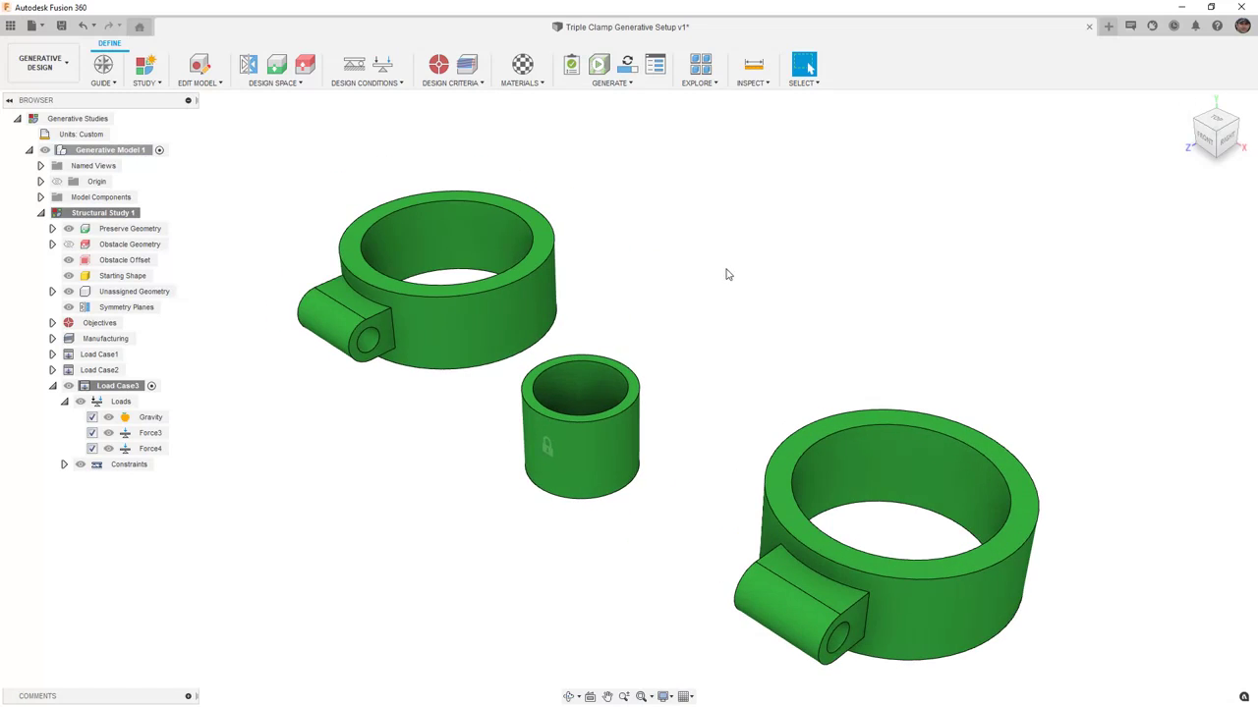
- Clone Load Case3, make the copy the active load case and show its loads
right_click(126, 387)
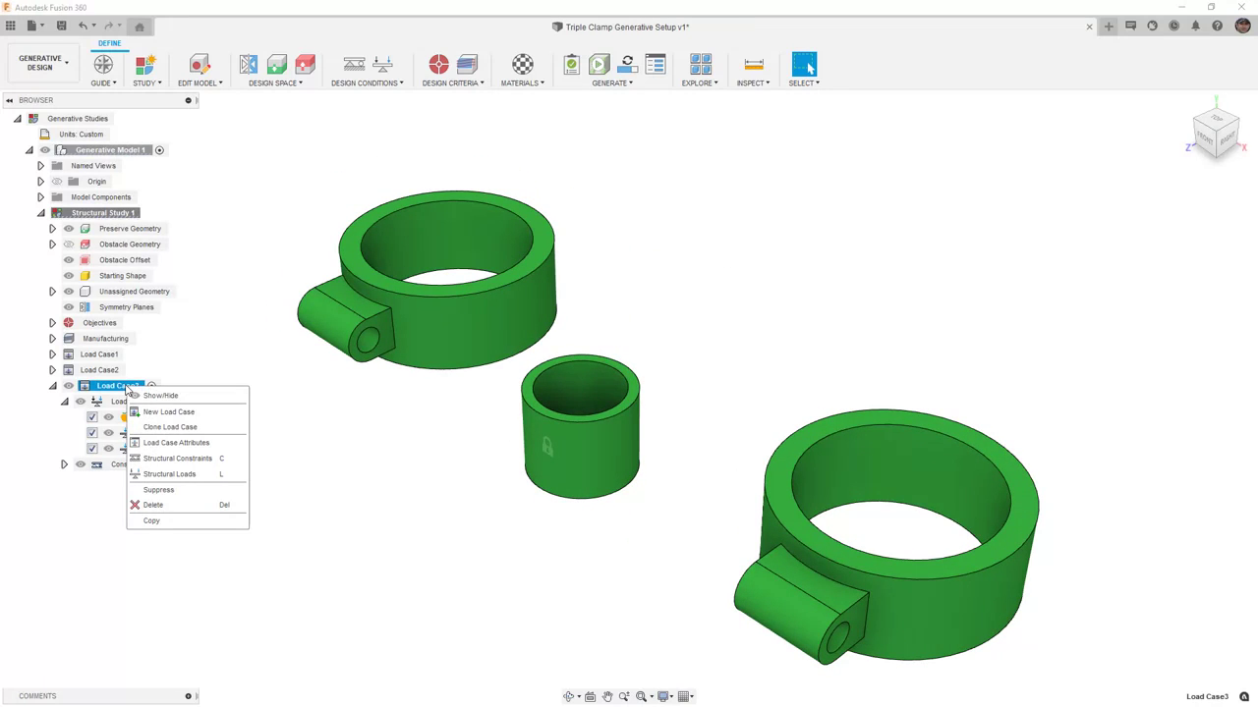
left_click(157, 412)
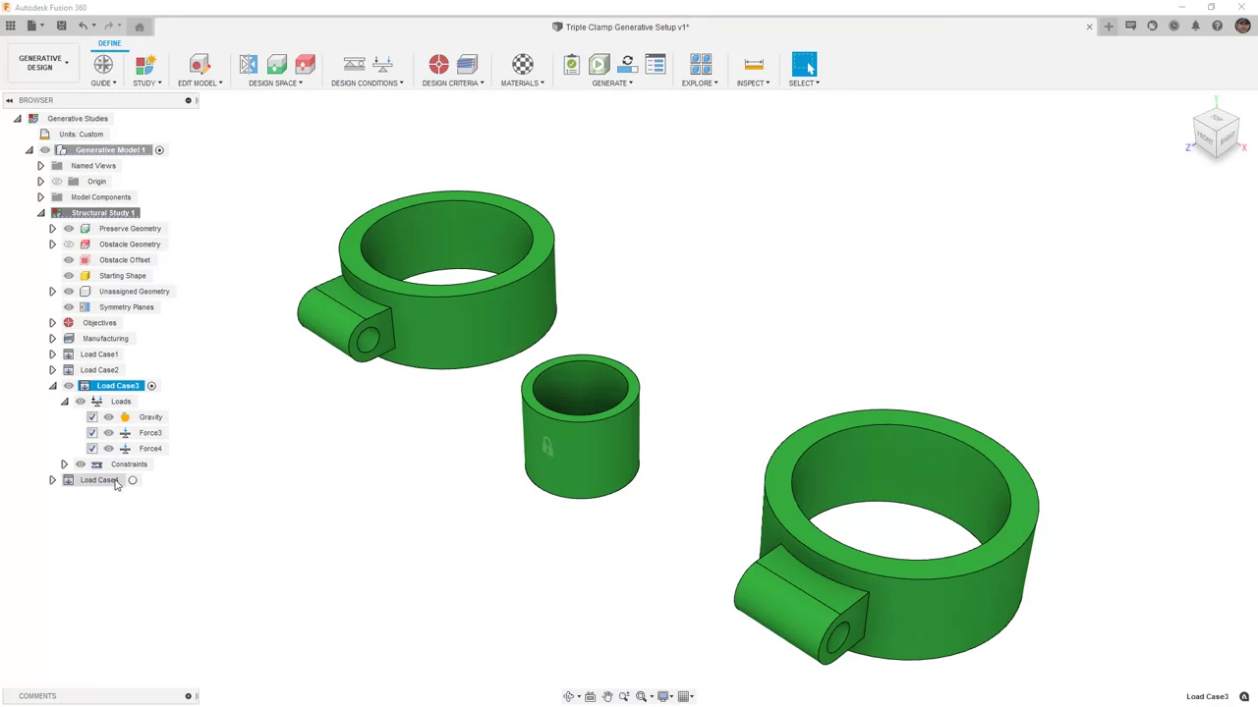
left_click(64, 417)
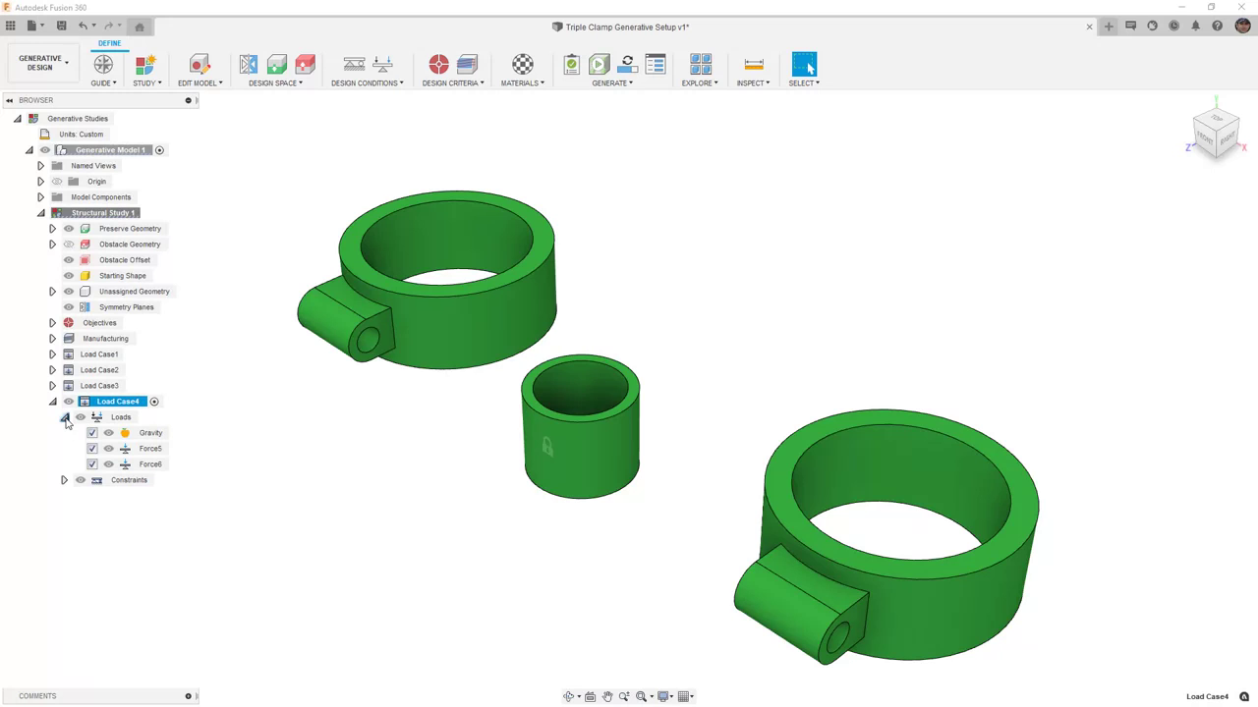
- Reverse Load Case4's forces, with a Y angle of 90 degrees on the nearer large ring and 270 degrees on the farther one
left_click(177, 449)
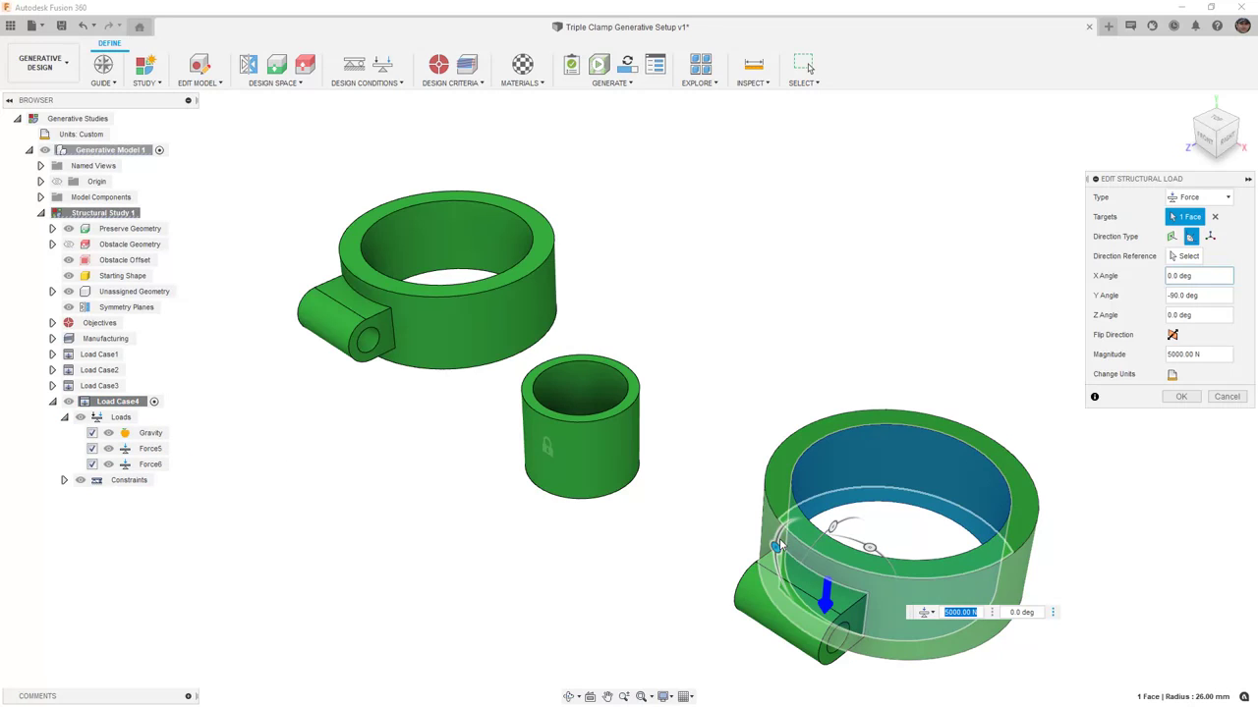
left_click_drag(830, 532, 817, 667)
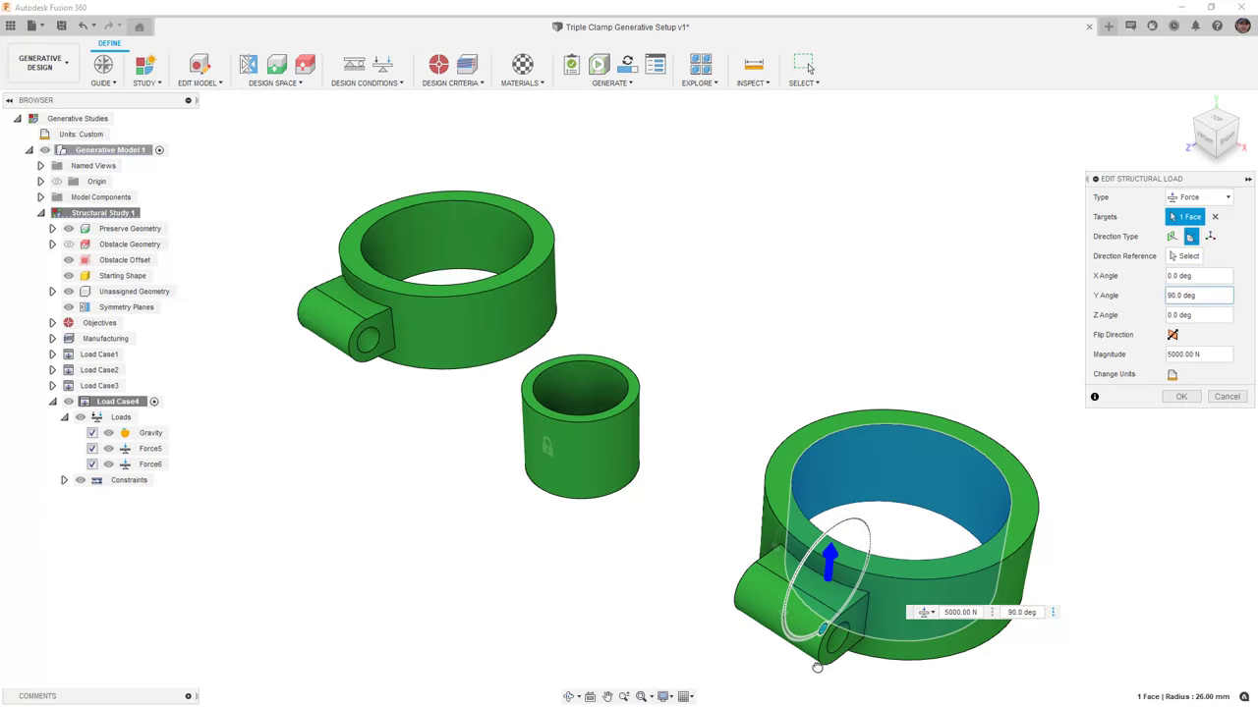
left_click(1181, 396)
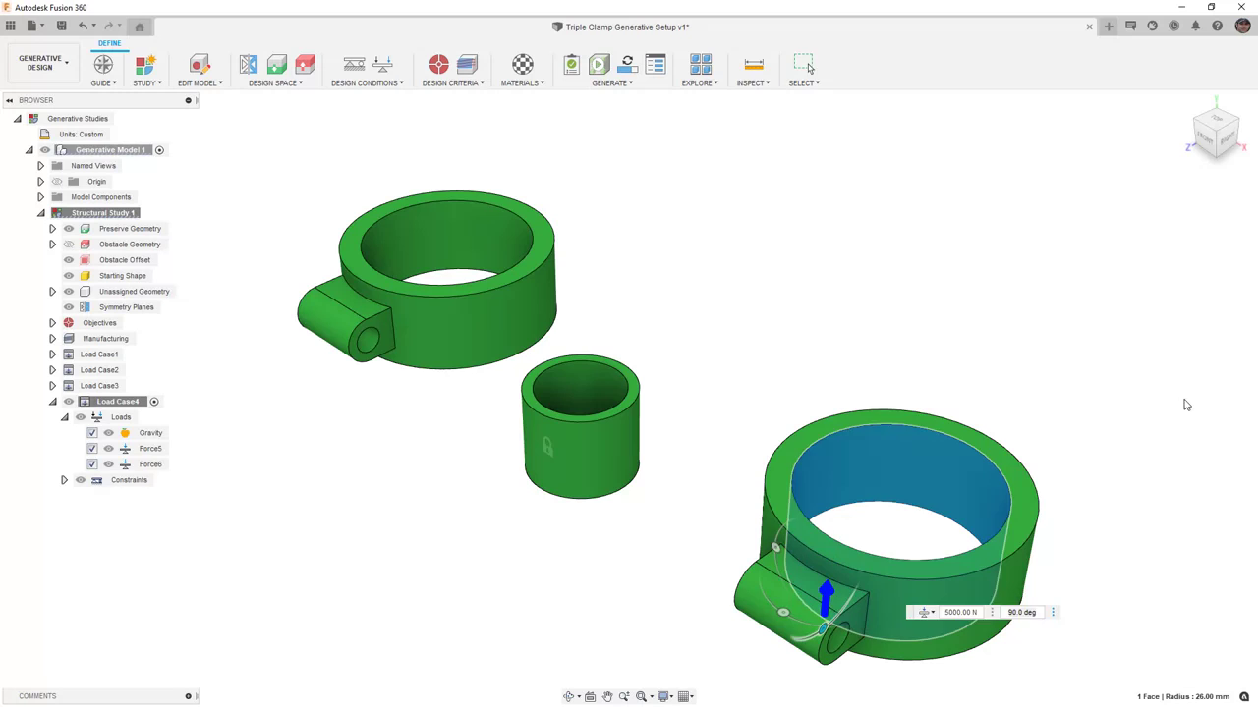
double_click(184, 464)
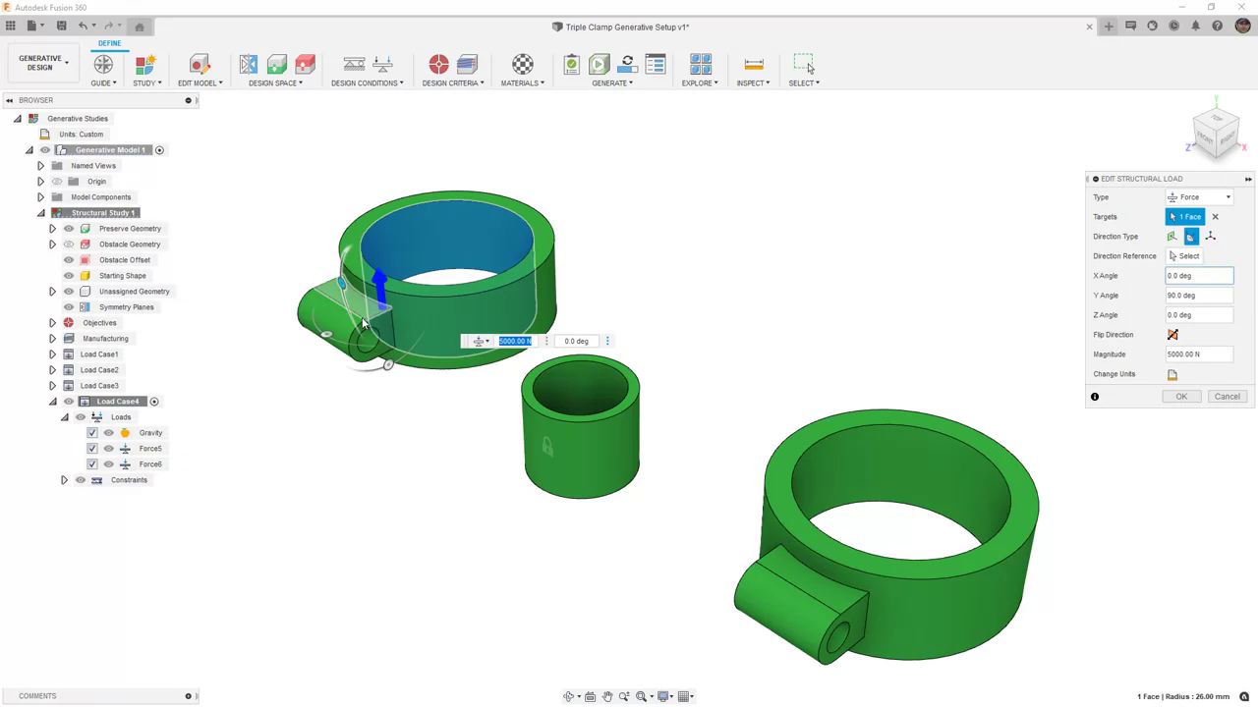
left_click_drag(388, 365, 373, 236)
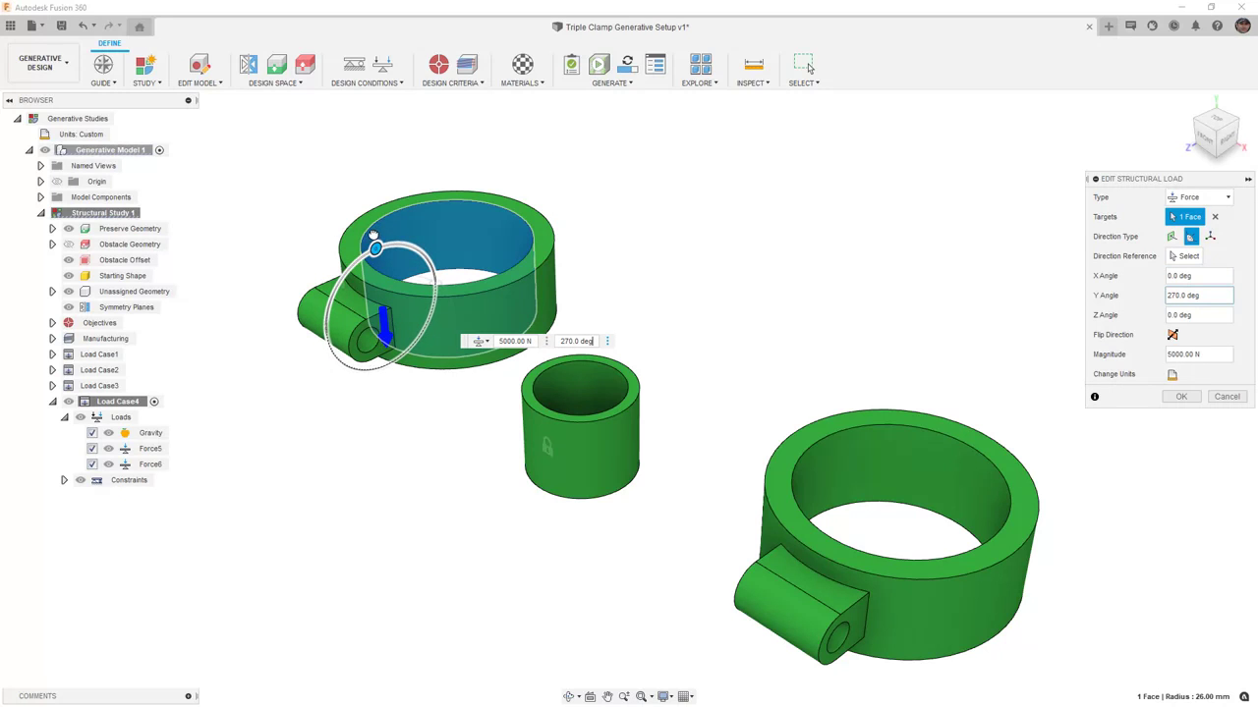
left_click(1181, 396)
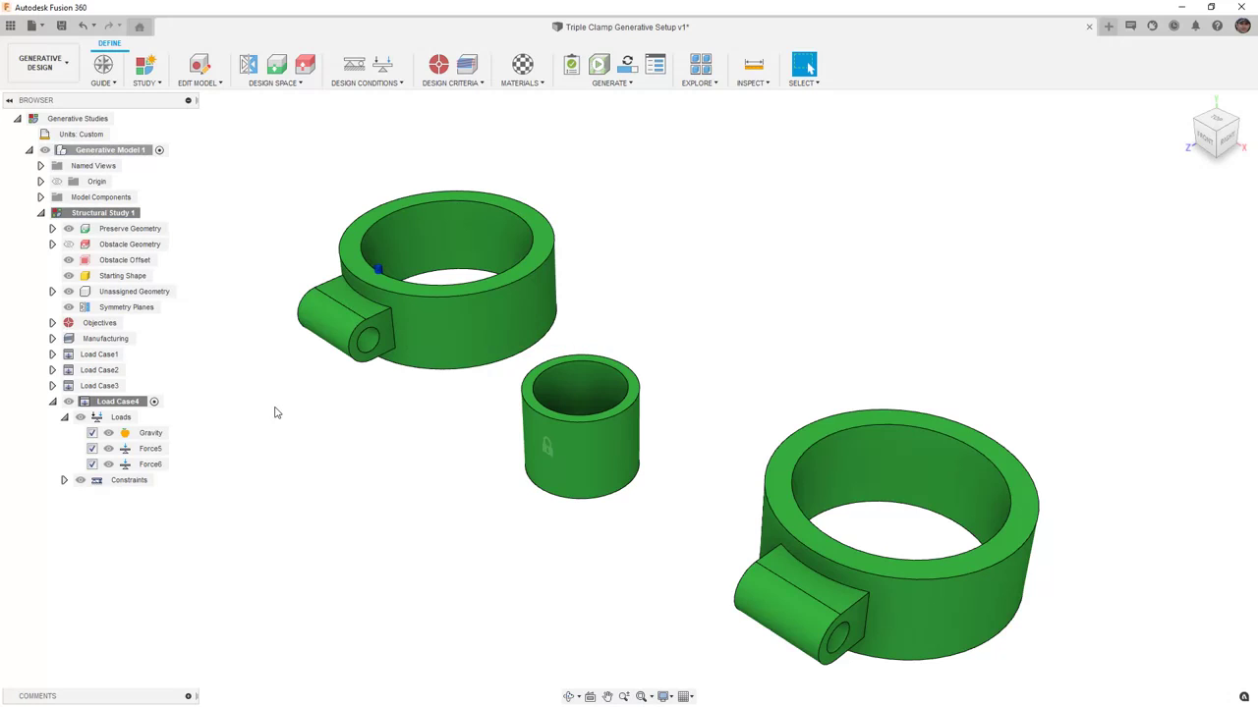
- Clone Load Case4, make the copy the active load case and show its loads
right_click(124, 403)
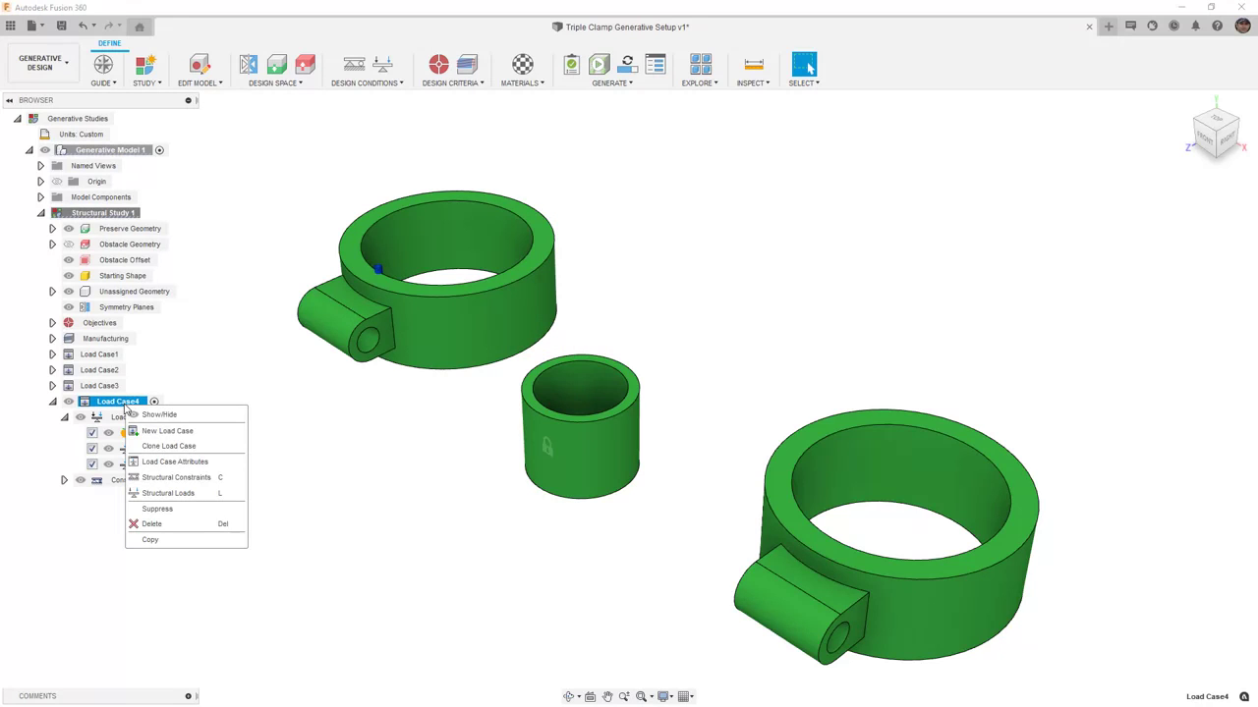
left_click(181, 448)
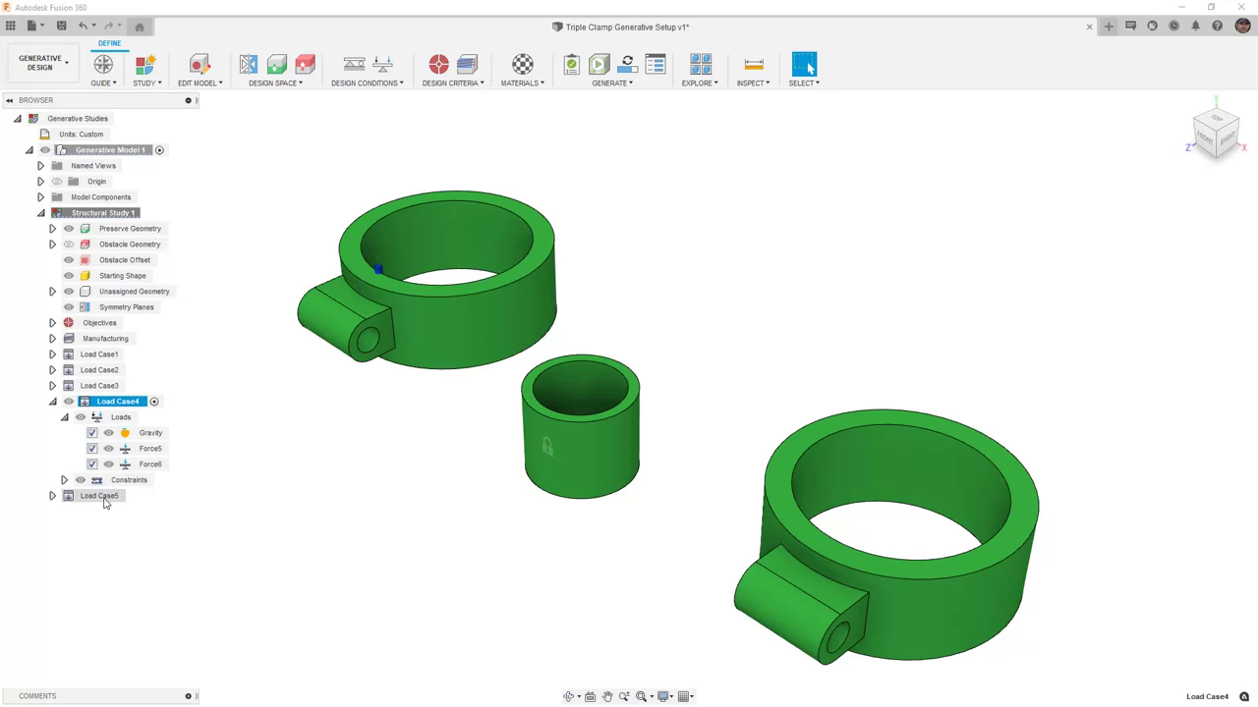
double_click(131, 496)
left_click(63, 433)
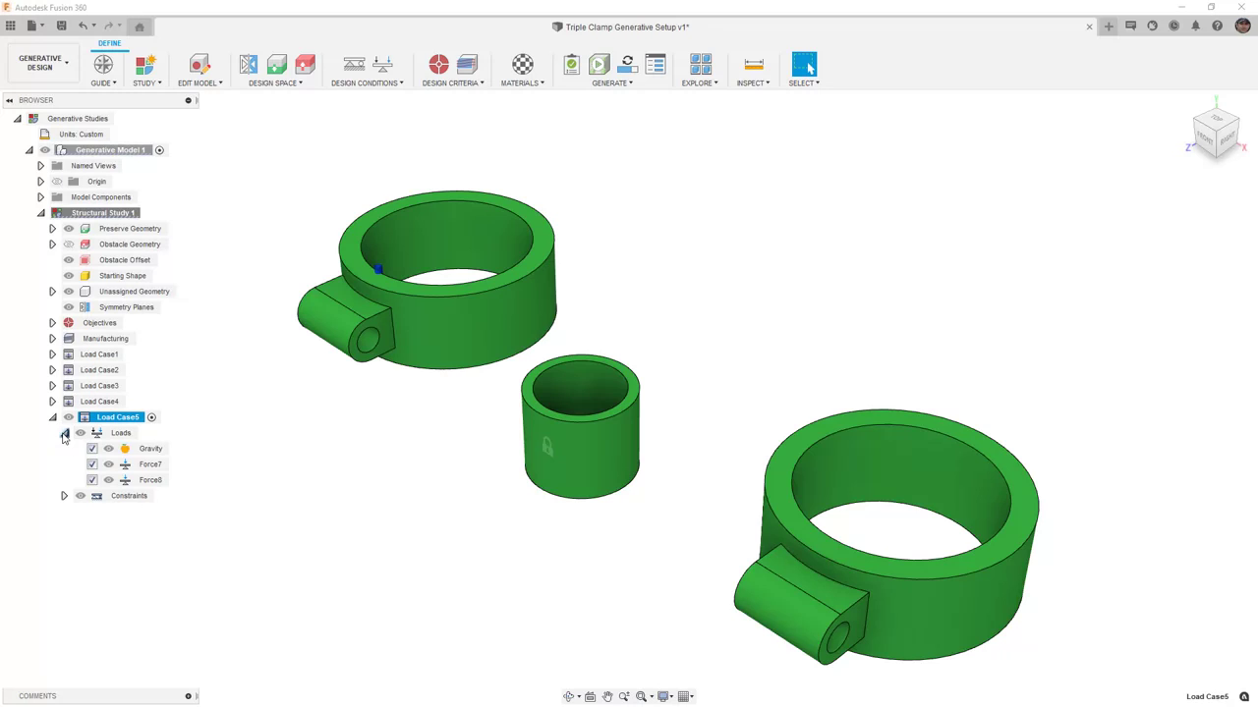
- Suppress both forces in Load Case5 and add a 5000 N bearing load to the farther large ring's inner face
left_click(93, 464)
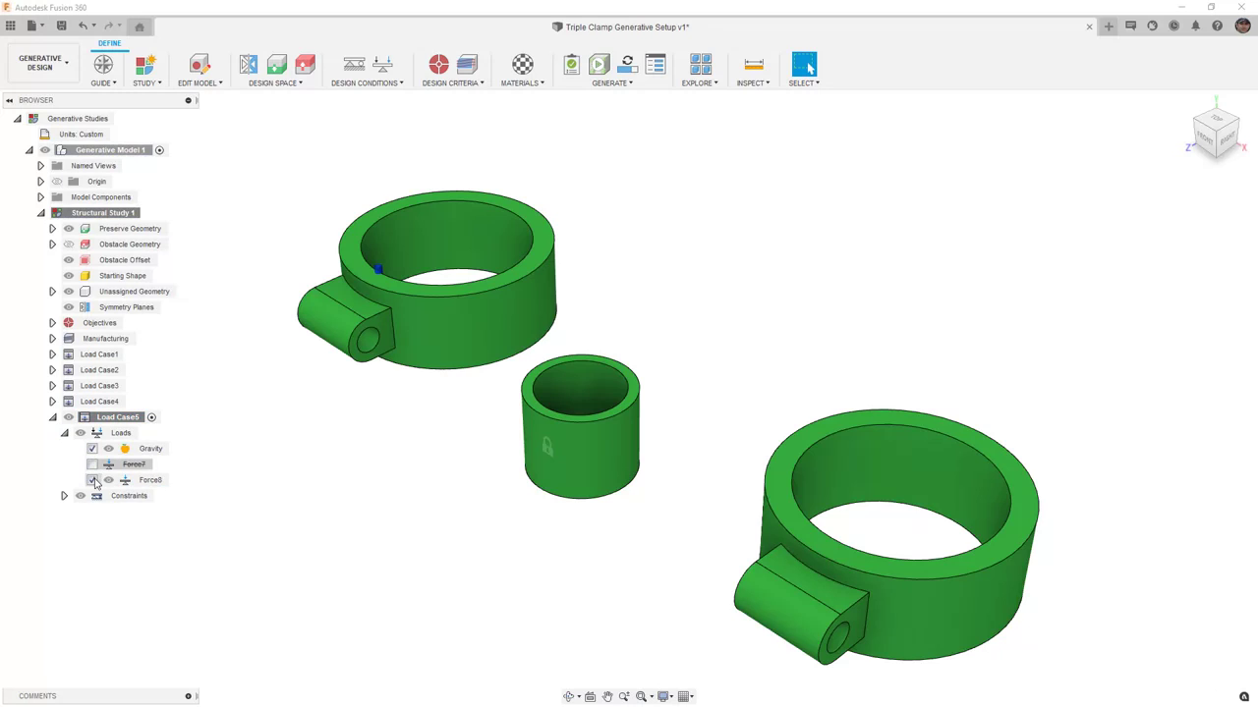
left_click(94, 480)
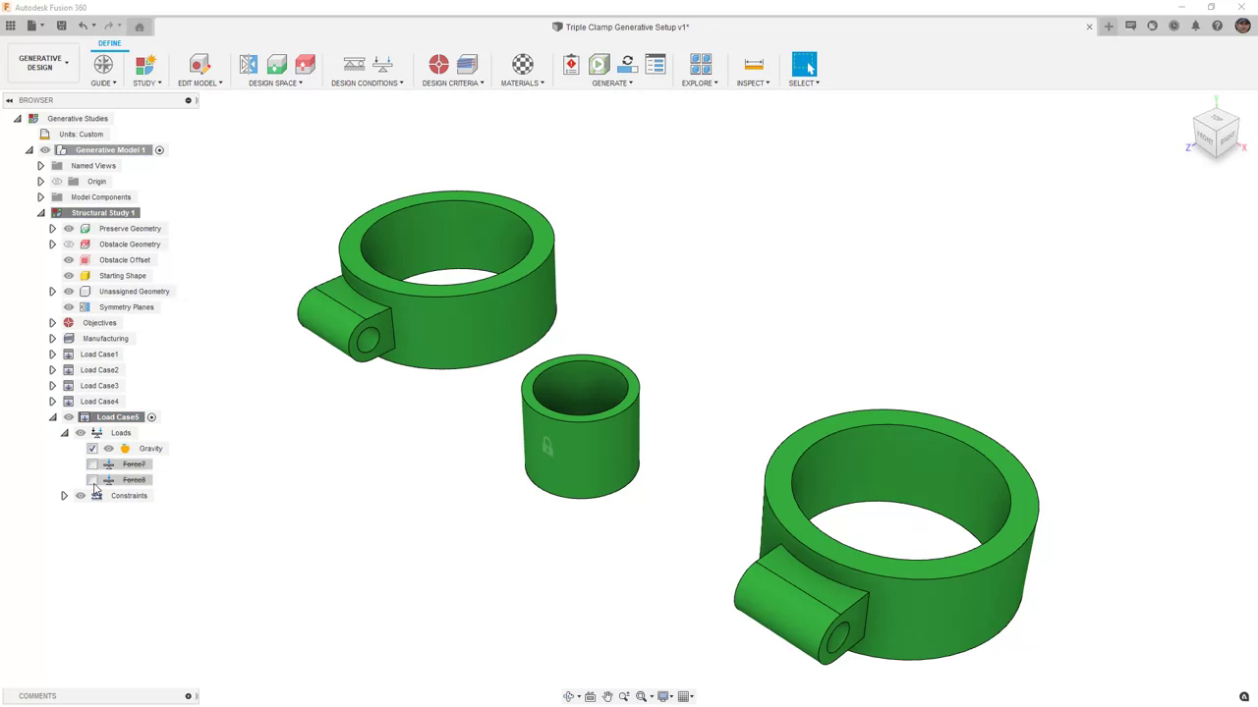
left_click(382, 64)
left_click(476, 225)
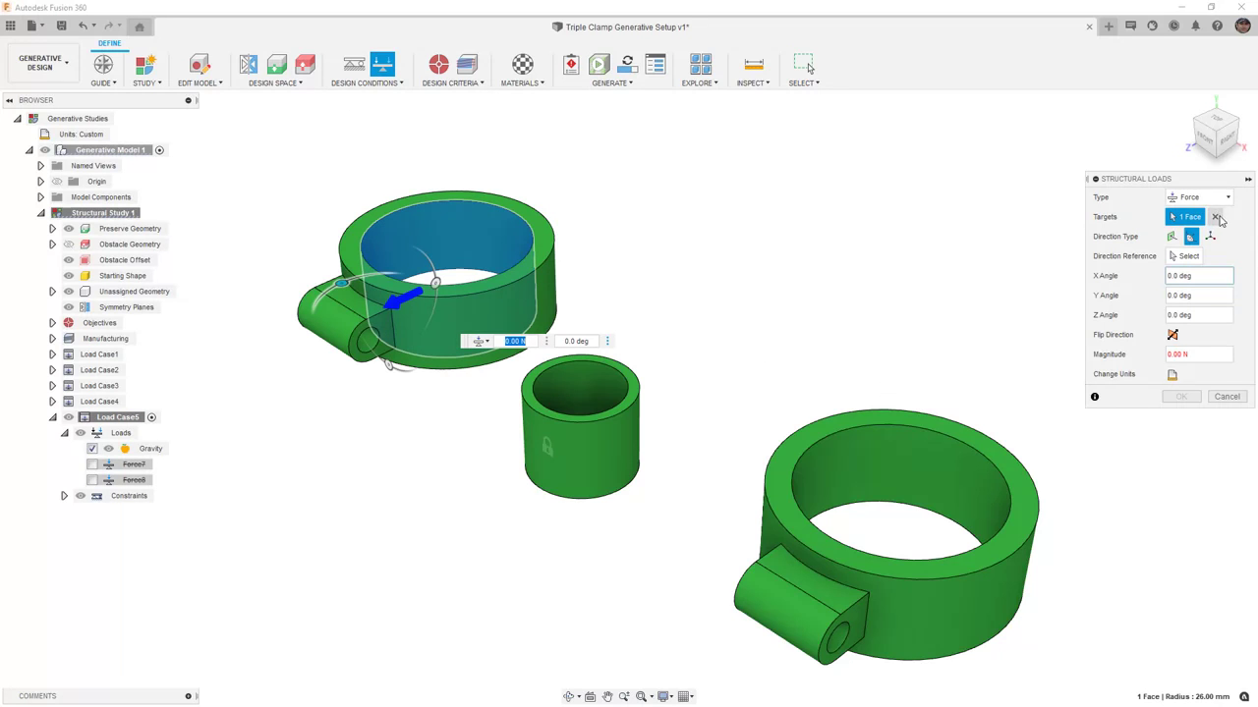
left_click(1216, 199)
left_click(1212, 259)
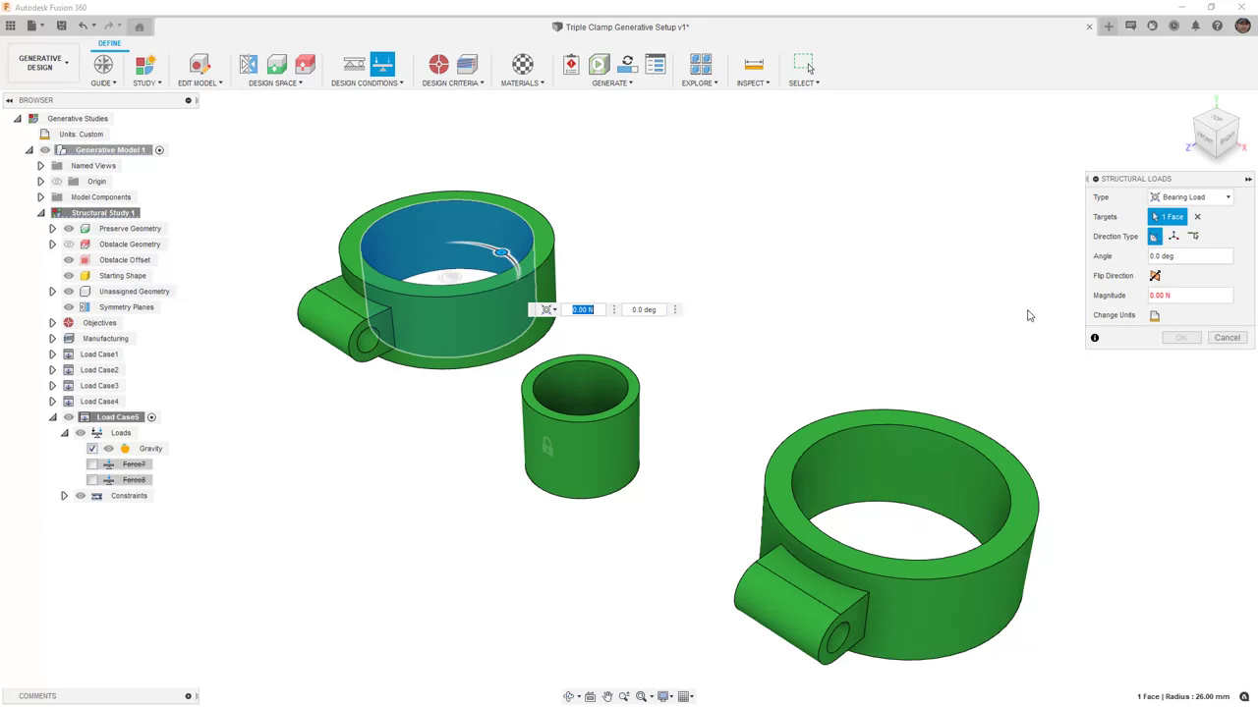
left_click(1166, 295)
type("5000")
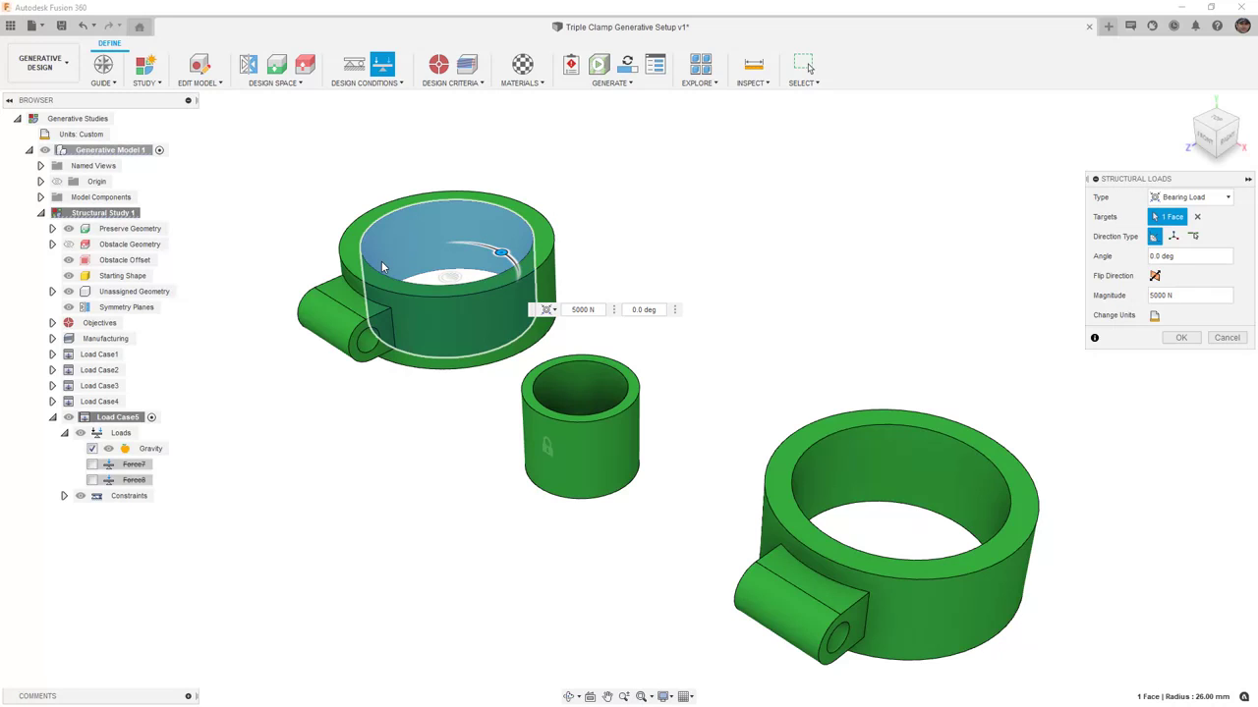
left_click(1181, 338)
- Add a second bearing load in Load Case5 on the nearer large ring's inner face, at an angle of 0 degrees
right_click(840, 302)
left_click(842, 257)
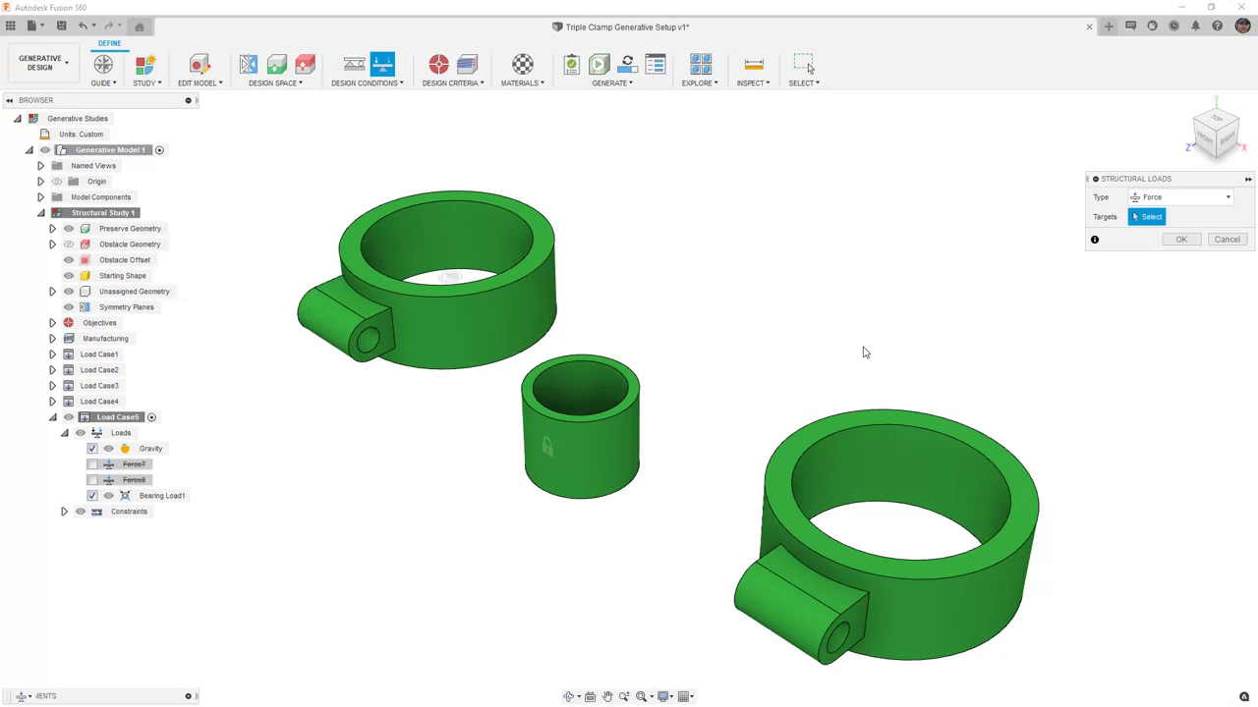
left_click(903, 458)
left_click(1199, 197)
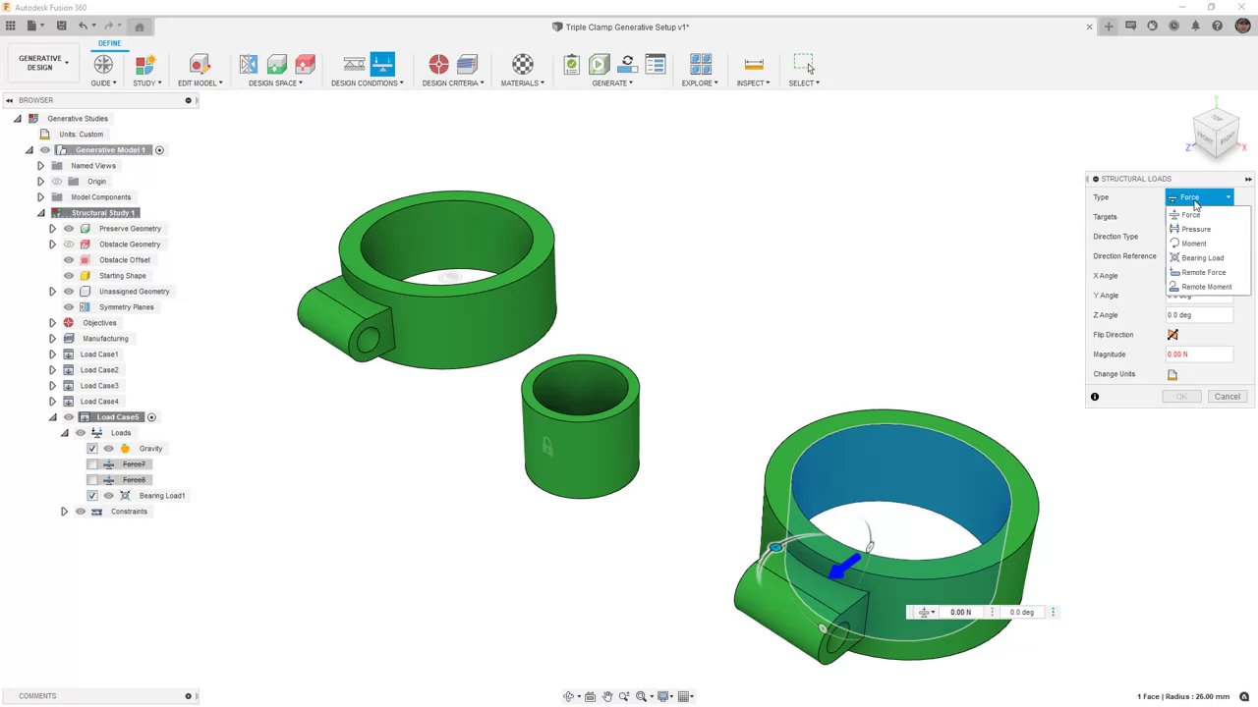
left_click(1201, 257)
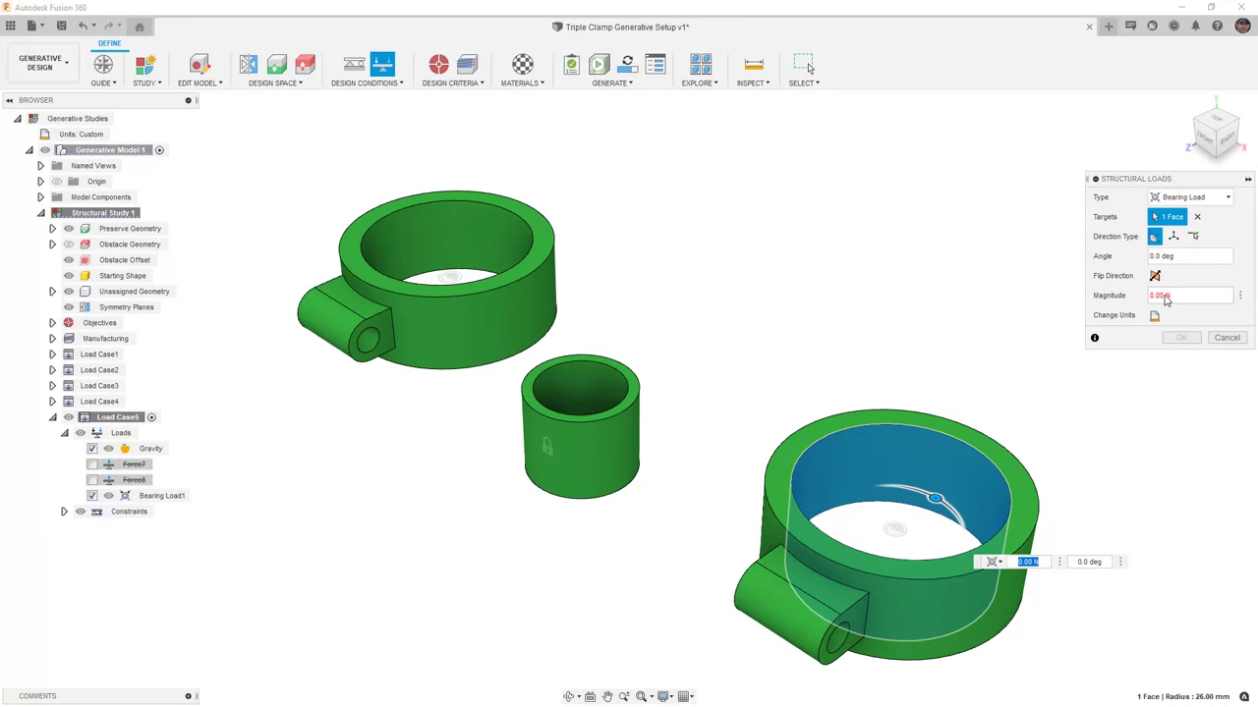
left_click(1165, 297)
key("BackSpace")
key("BackSpace")
key("BackSpace")
key("BackSpace")
type("50")
key("Return")
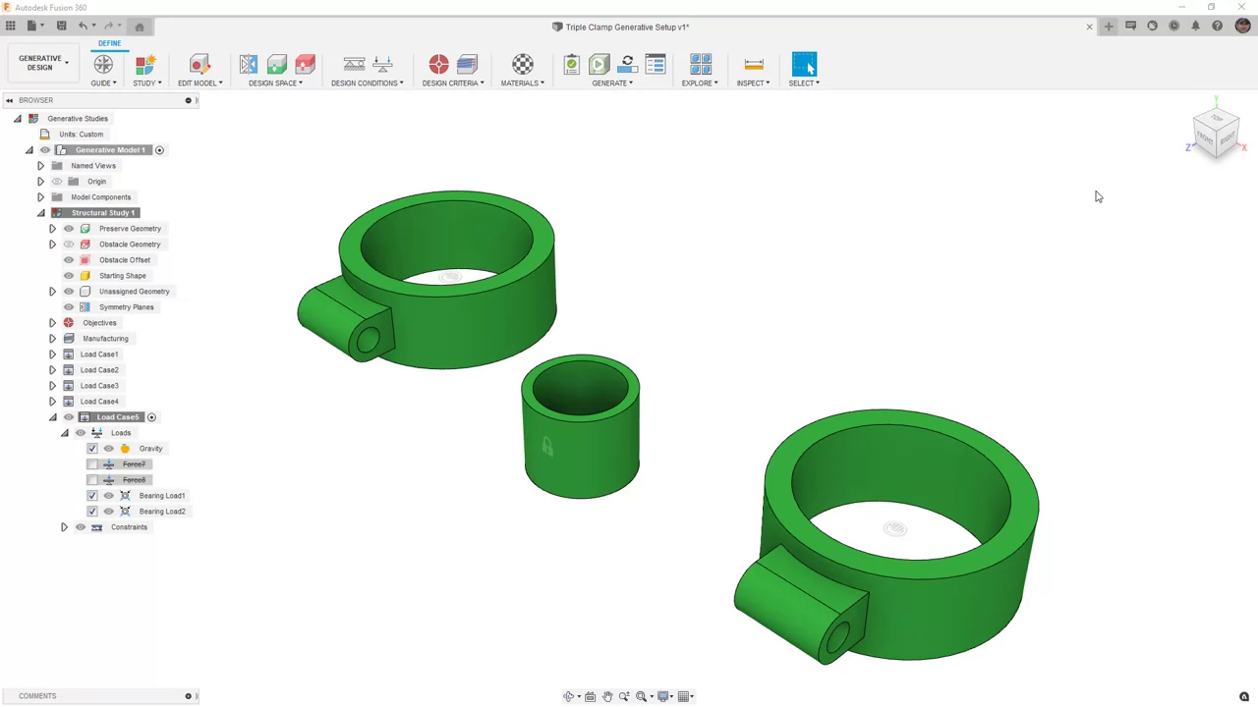
- Accept the study settings with Alternative Outcomes enabled, and the Minimize Mass objective with a safety factor of 2.00
left_click(147, 83)
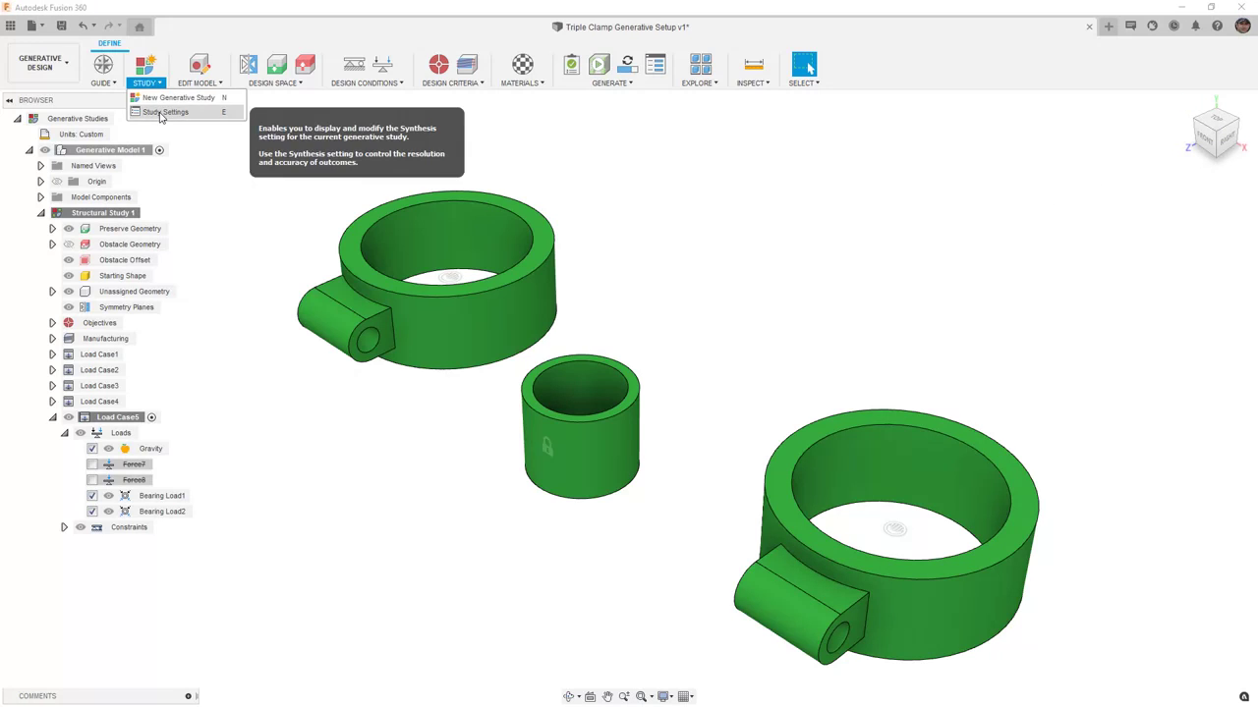
left_click(163, 112)
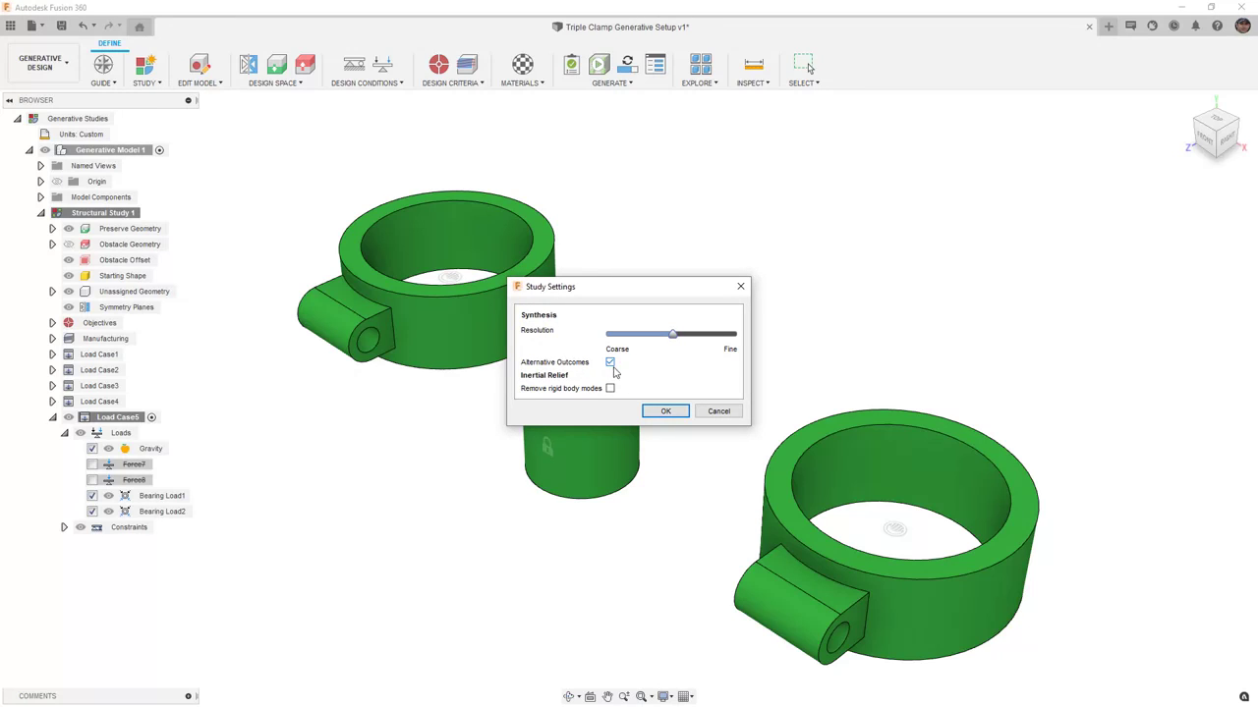
left_click(664, 411)
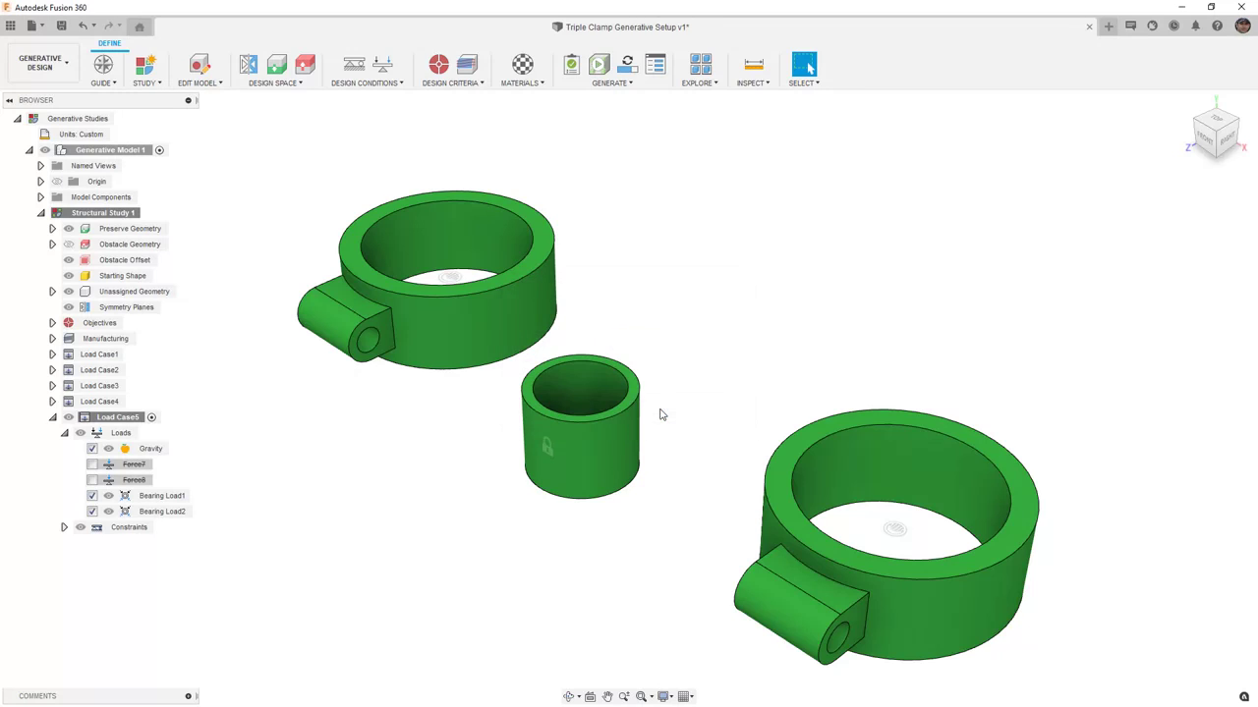
left_click(438, 65)
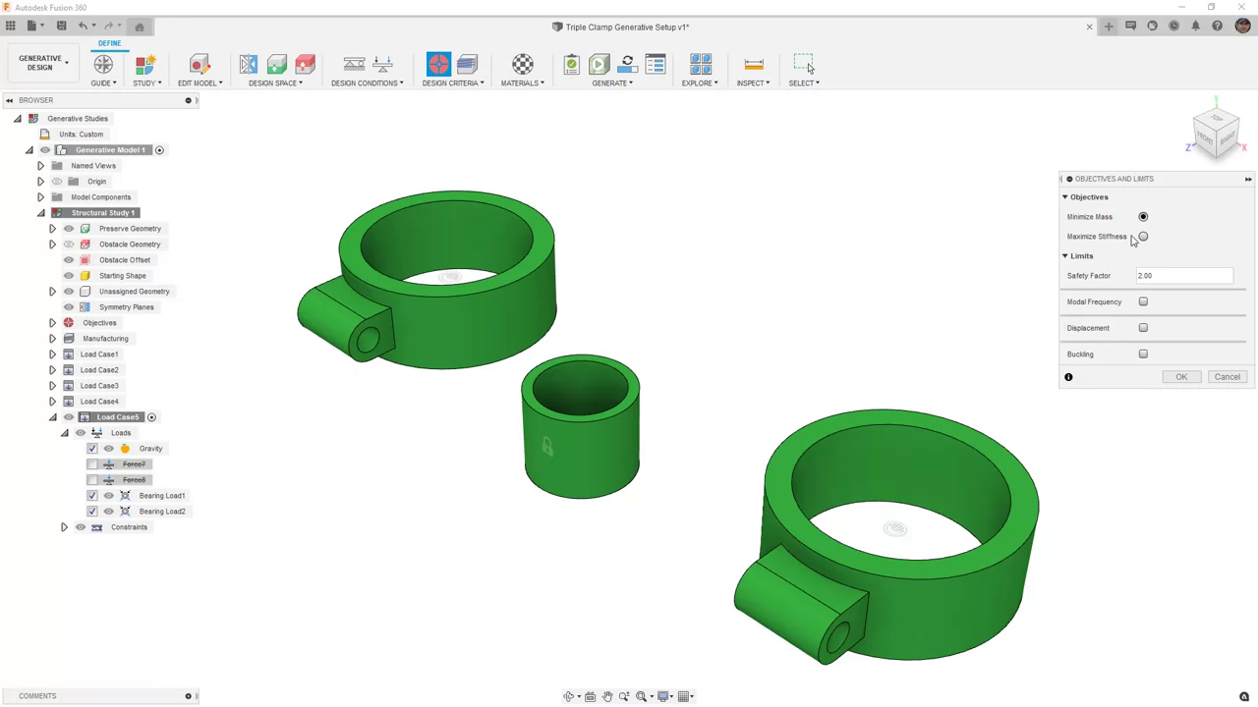
left_click(1181, 376)
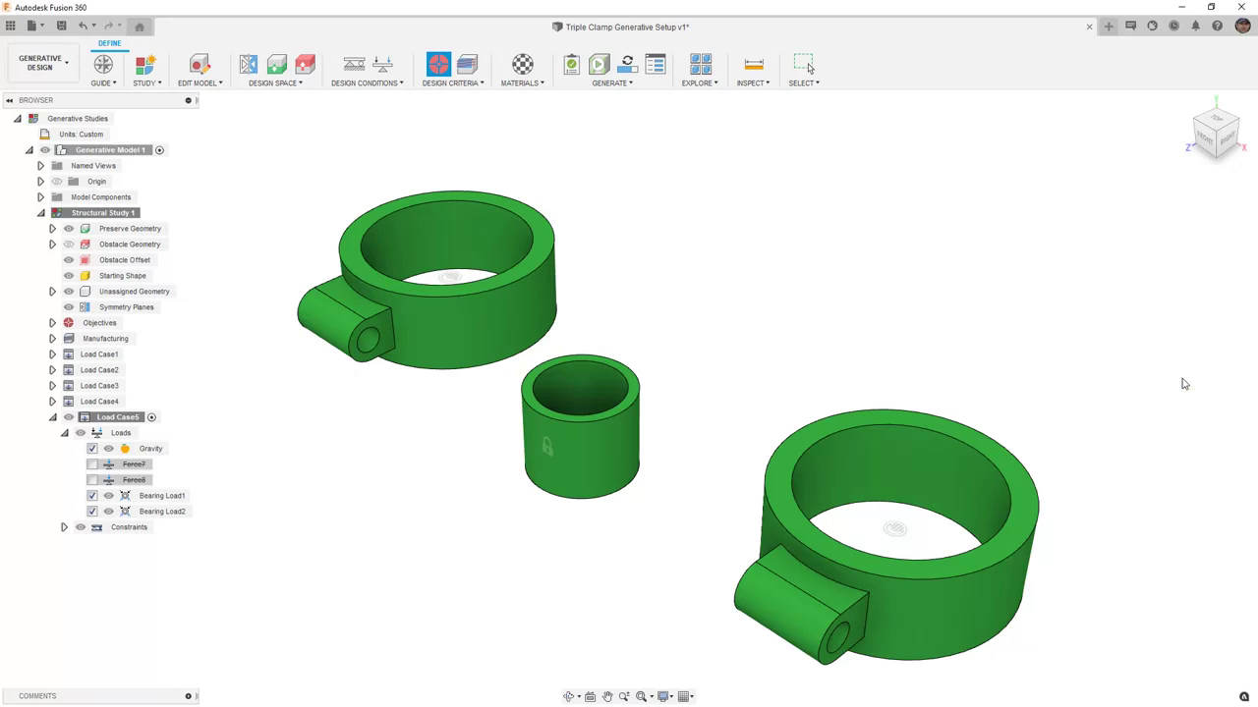
- In the manufacturing criteria, turn off Cost Estimation, keep Unrestricted enabled and include all six orientations for Additive
left_click(467, 65)
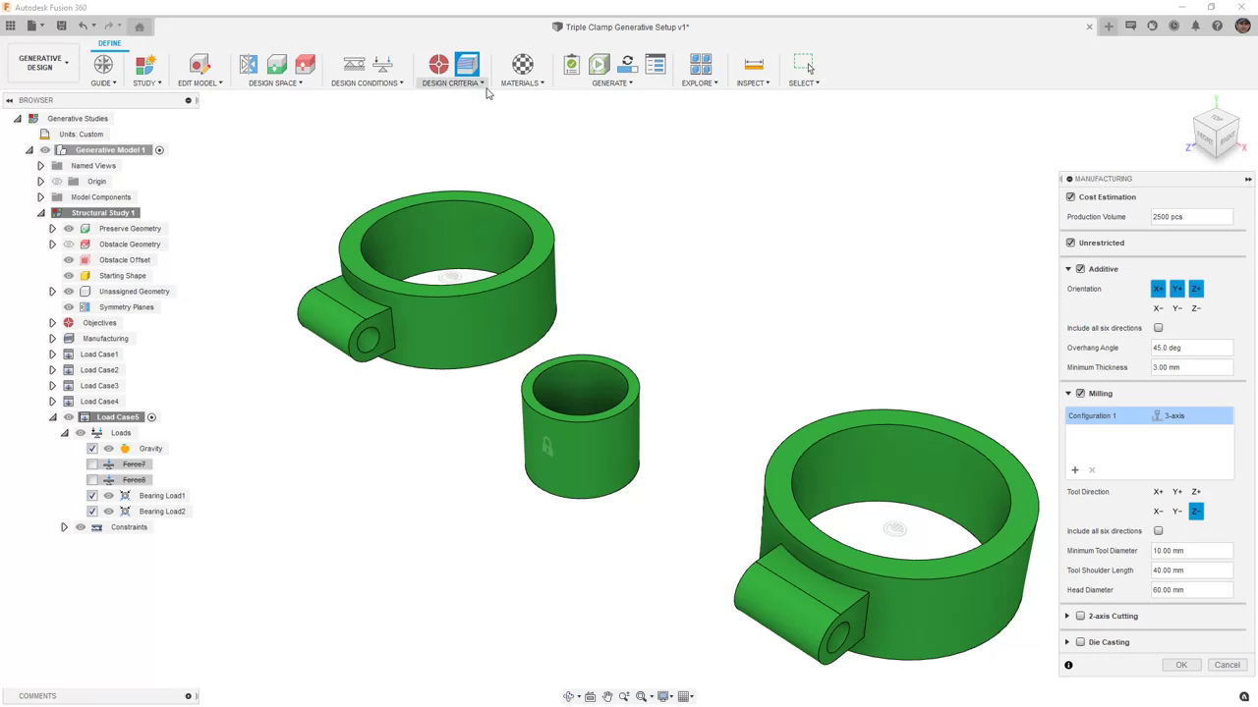
left_click(1070, 198)
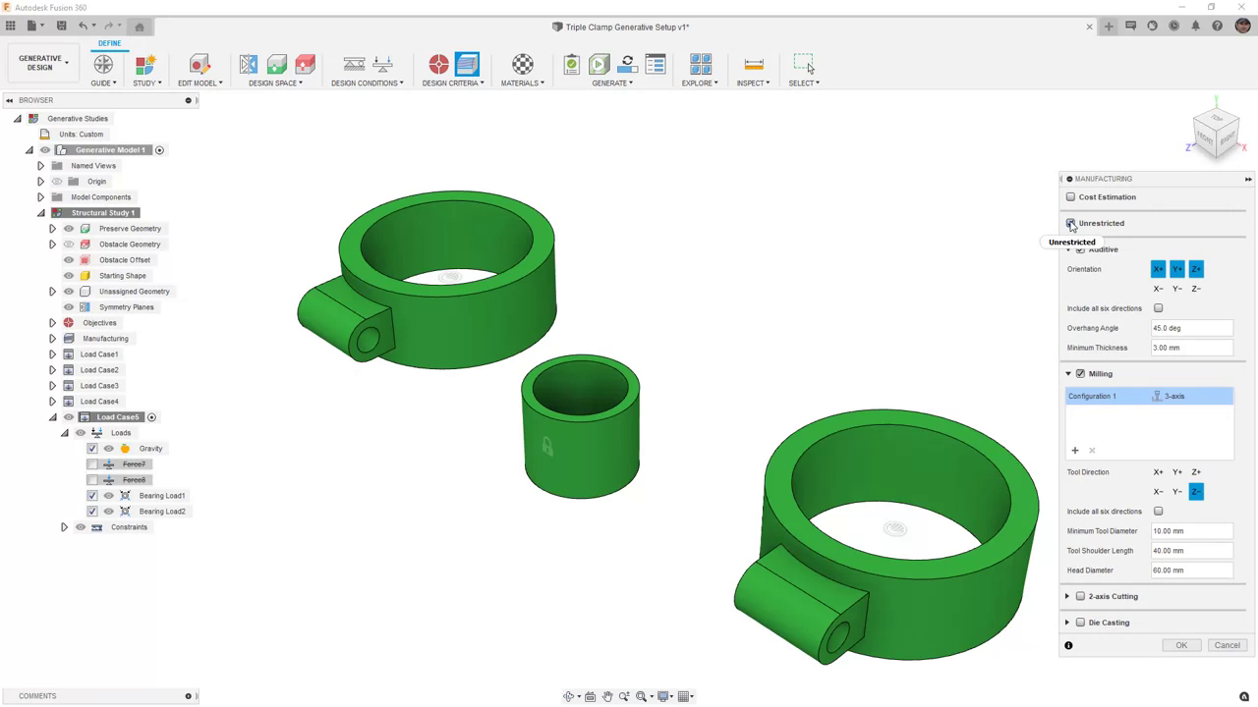
left_click(1071, 224)
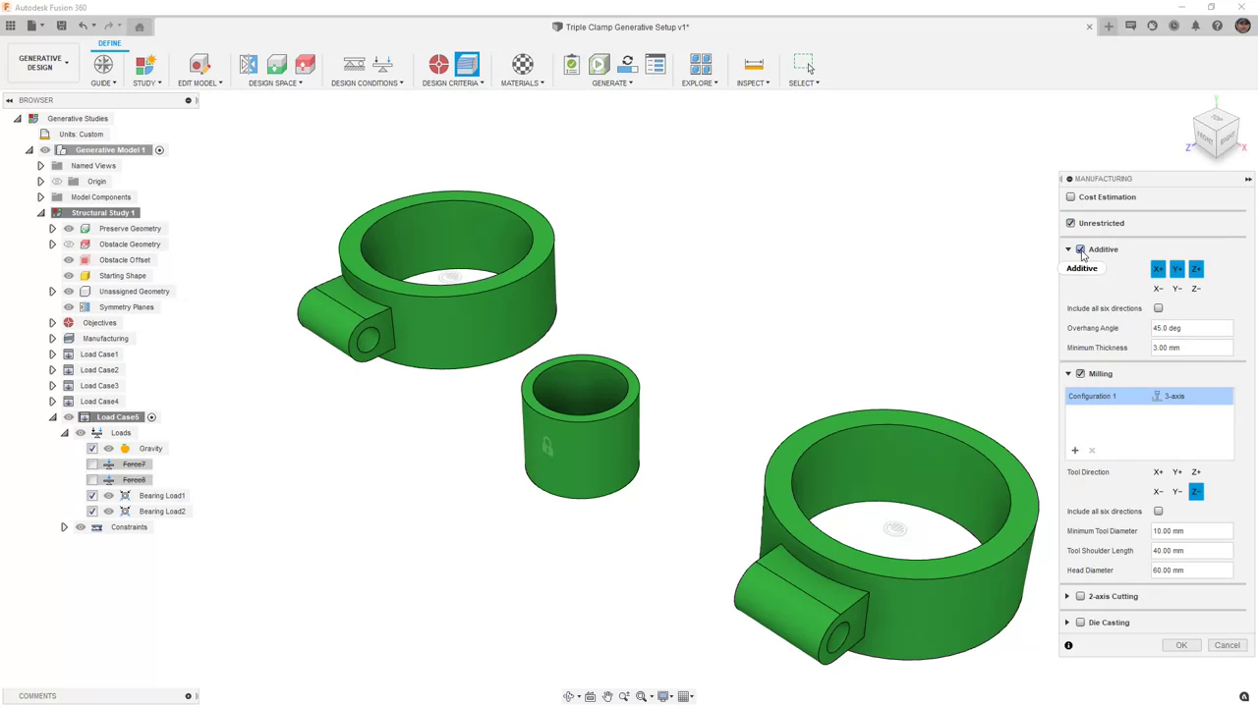
left_click(1158, 310)
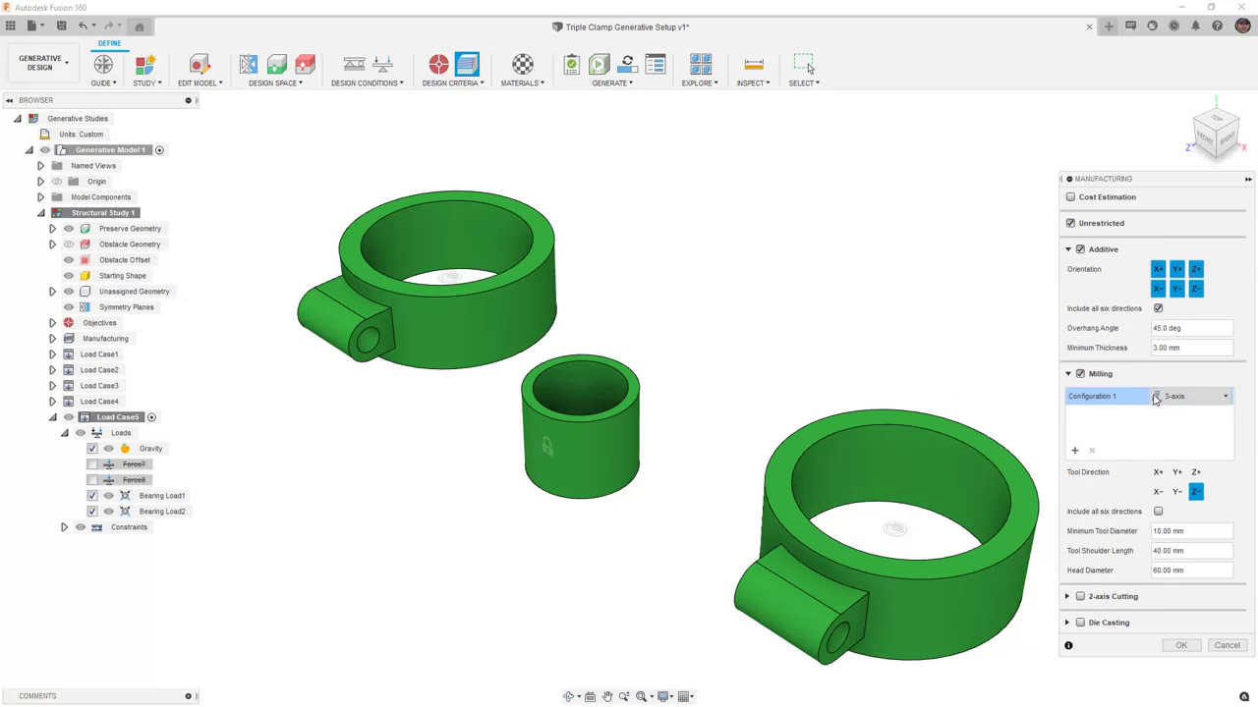
- Add a second milling configuration set to 5-axis and include all six tool directions for the 3-axis configuration
left_click(1074, 450)
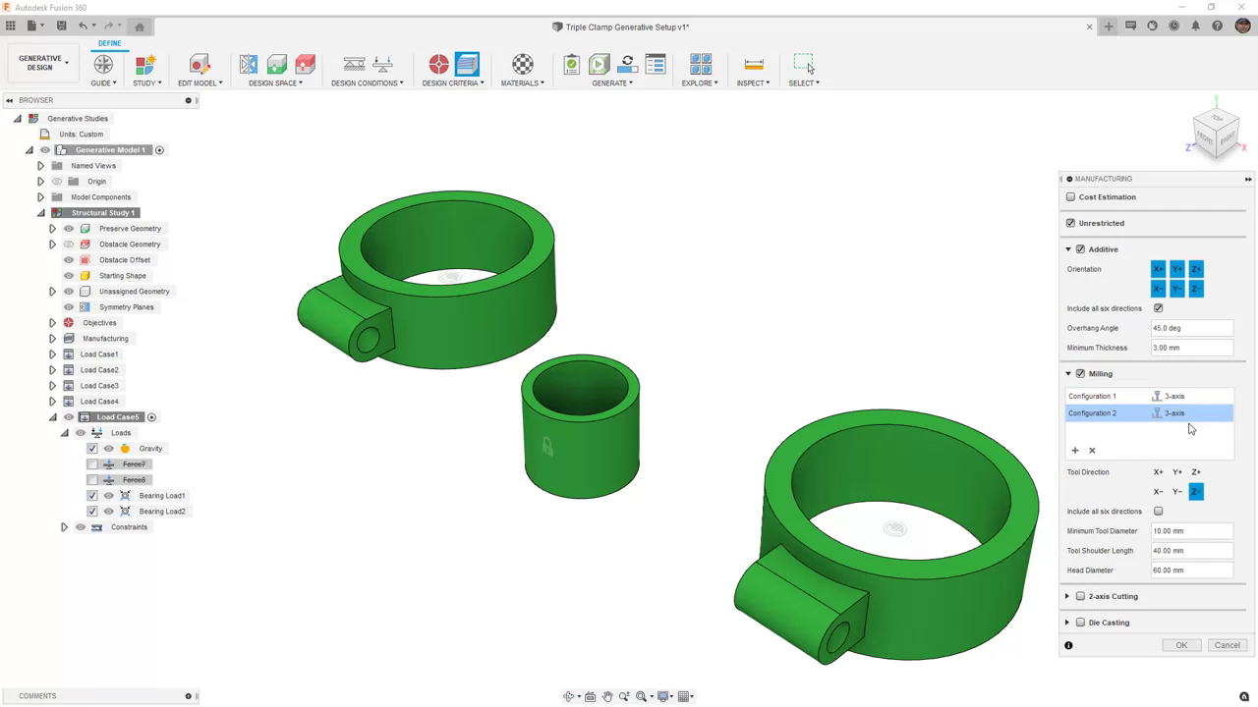
left_click(1189, 415)
left_click(1186, 458)
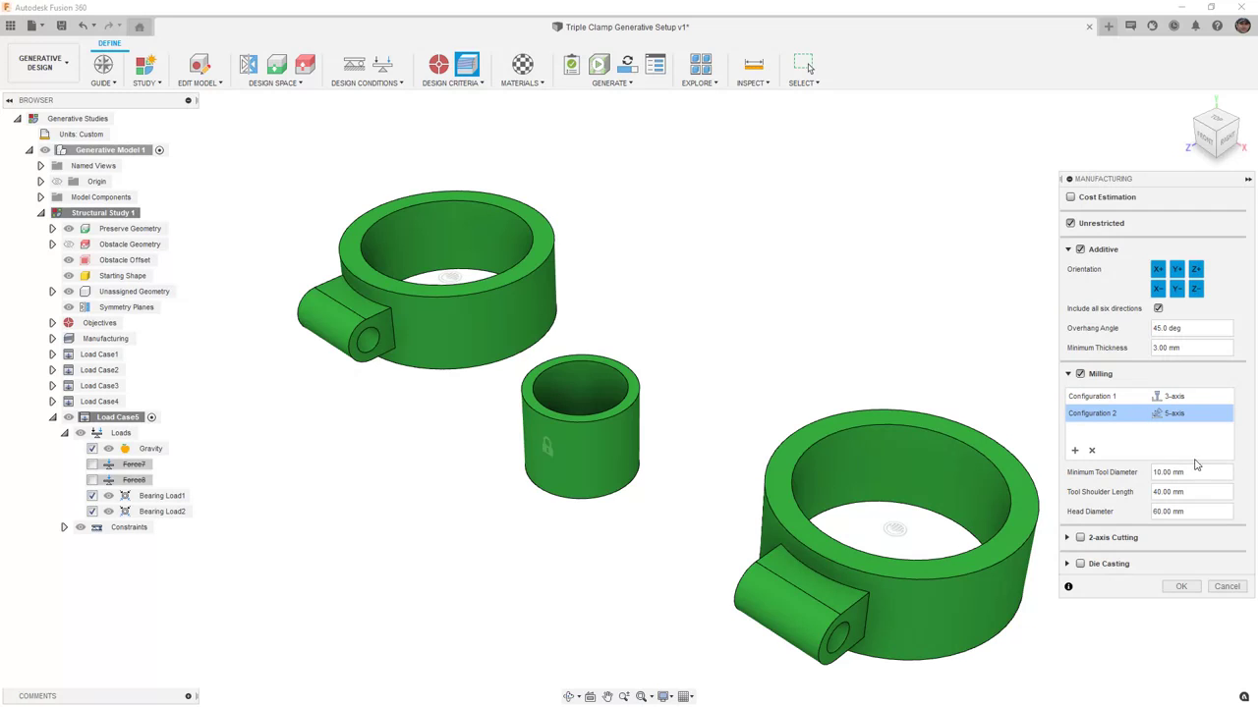
left_click(1094, 397)
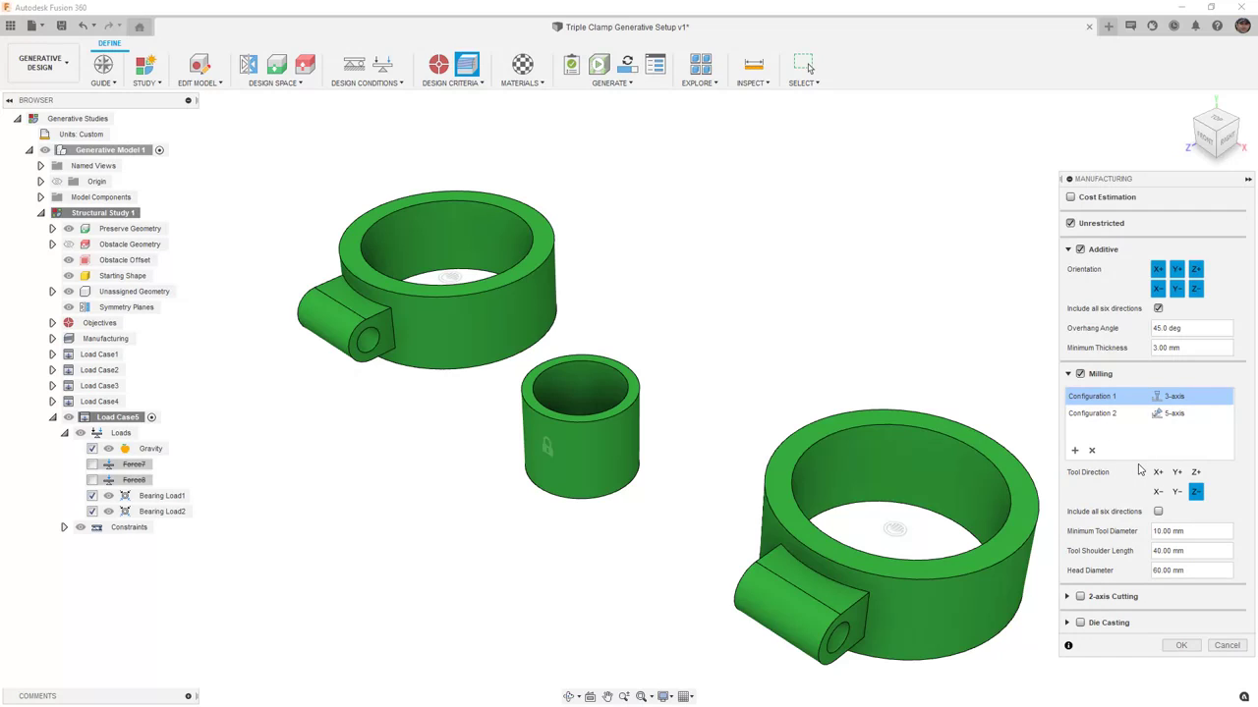
left_click(1157, 512)
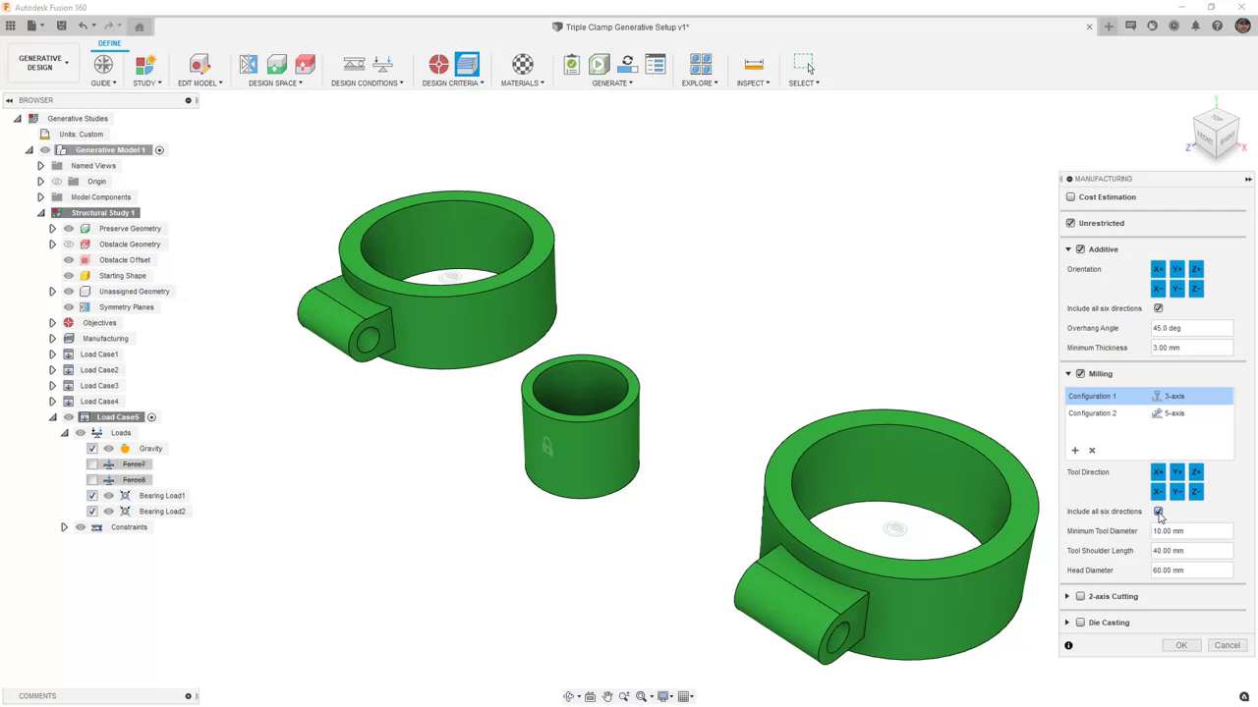
- Enable Die Casting with only the Y ejection direction and accept the manufacturing criteria
left_click(1079, 623)
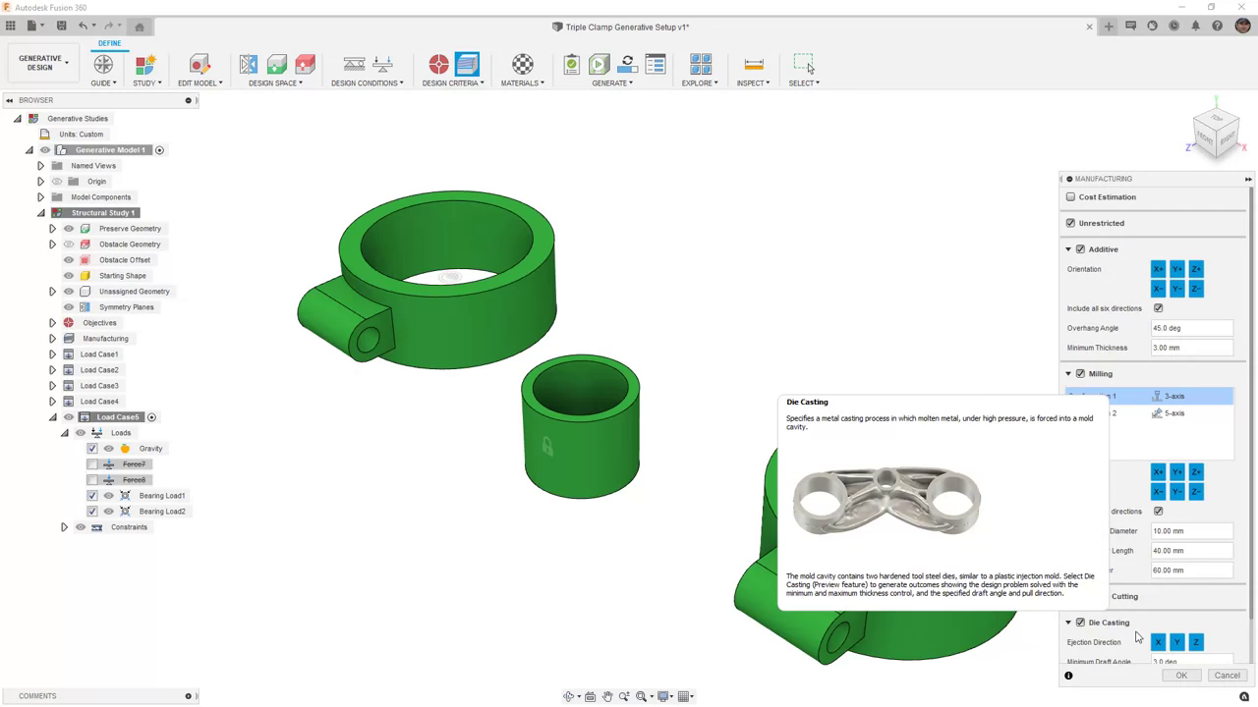
left_click(1196, 642)
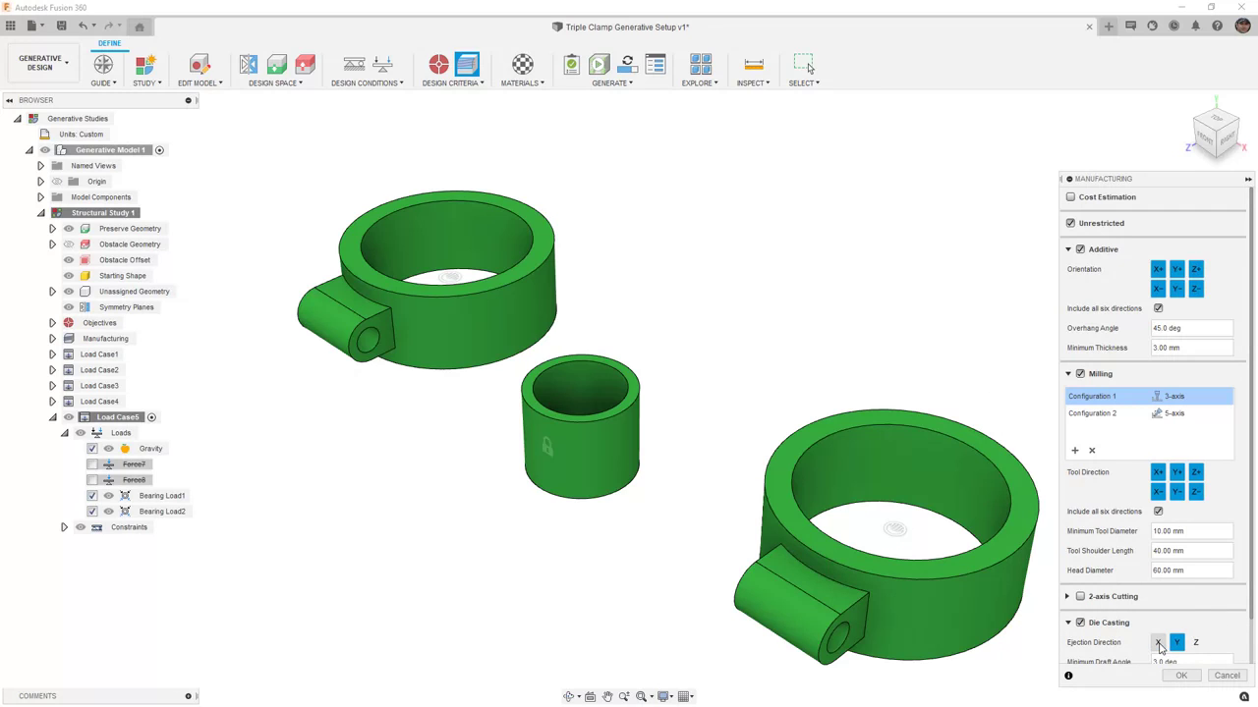
left_click(1158, 643)
scroll(1157, 637, "down", 2)
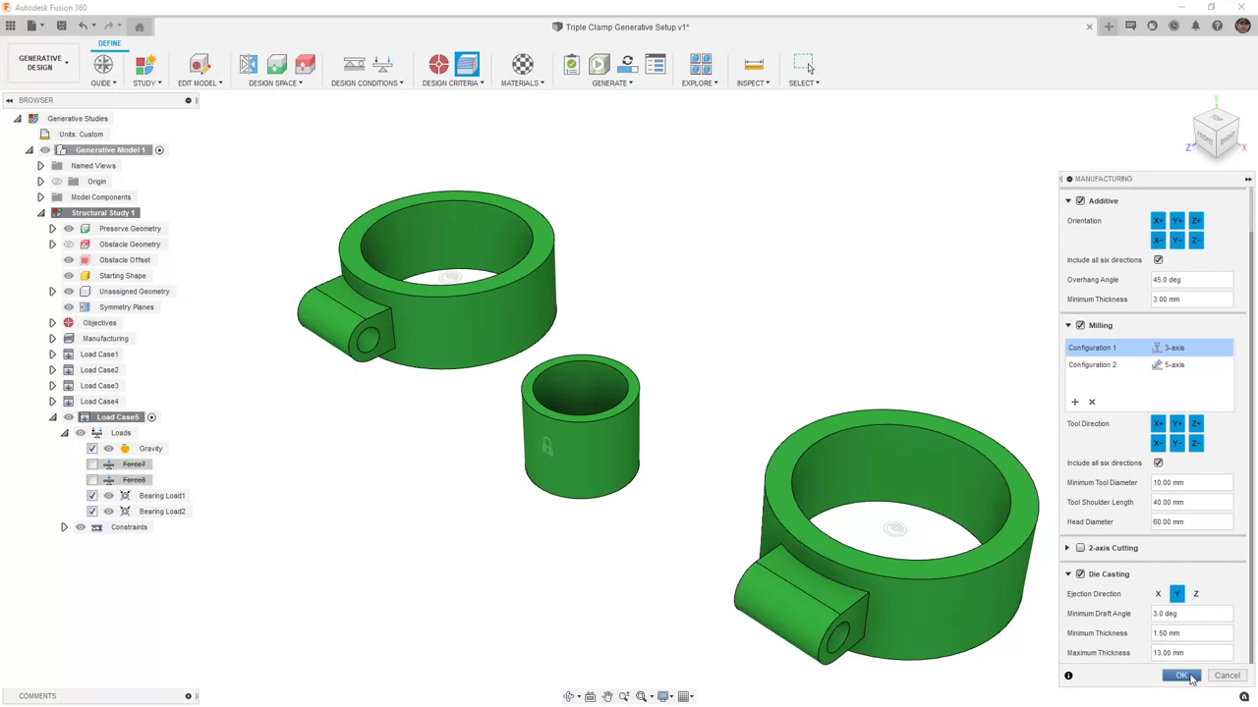
left_click(1182, 676)
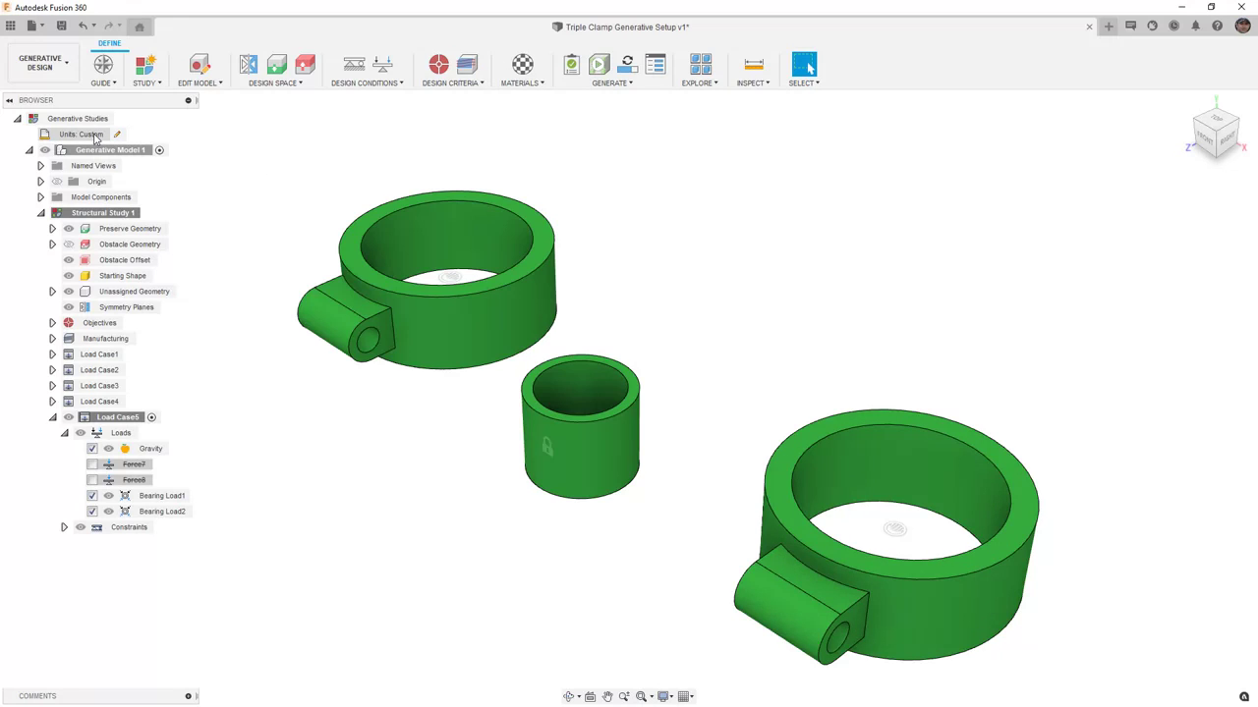
- Add Aluminum AlSi10Mg from the Fusion 360 Additive Material Library's metals to the study materials
left_click(538, 83)
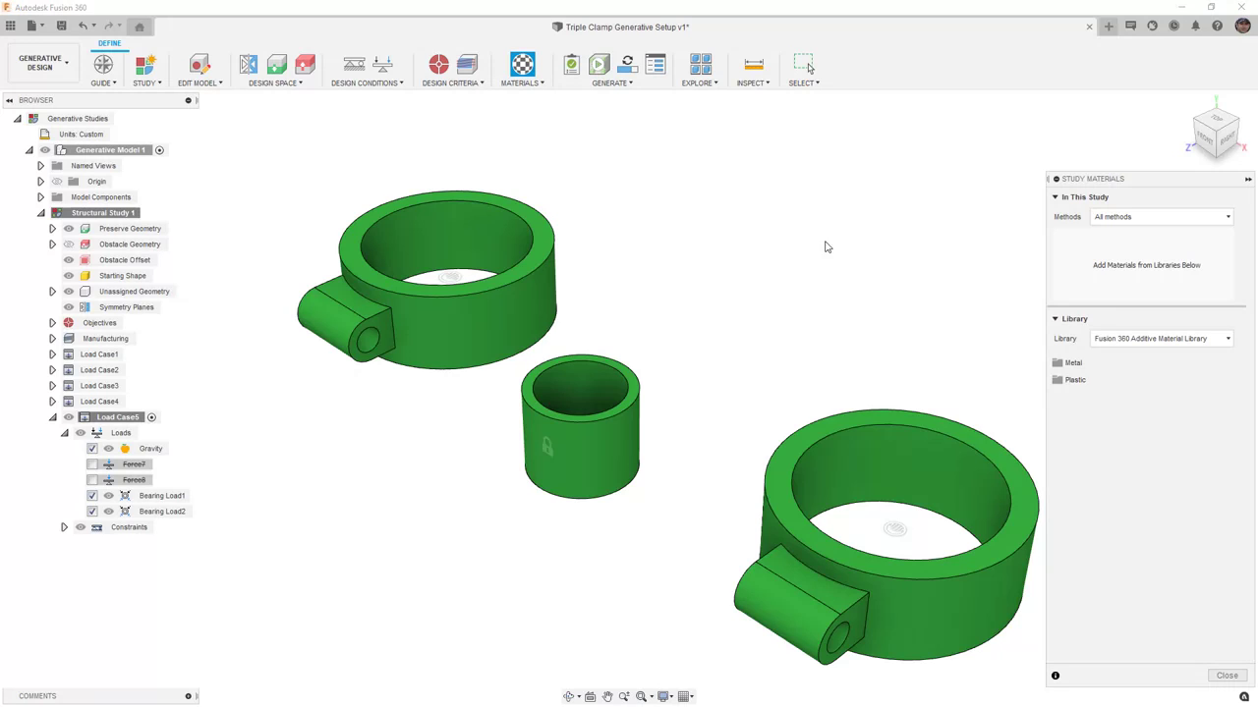
left_click(1098, 366)
left_click_drag(1120, 386, 1128, 247)
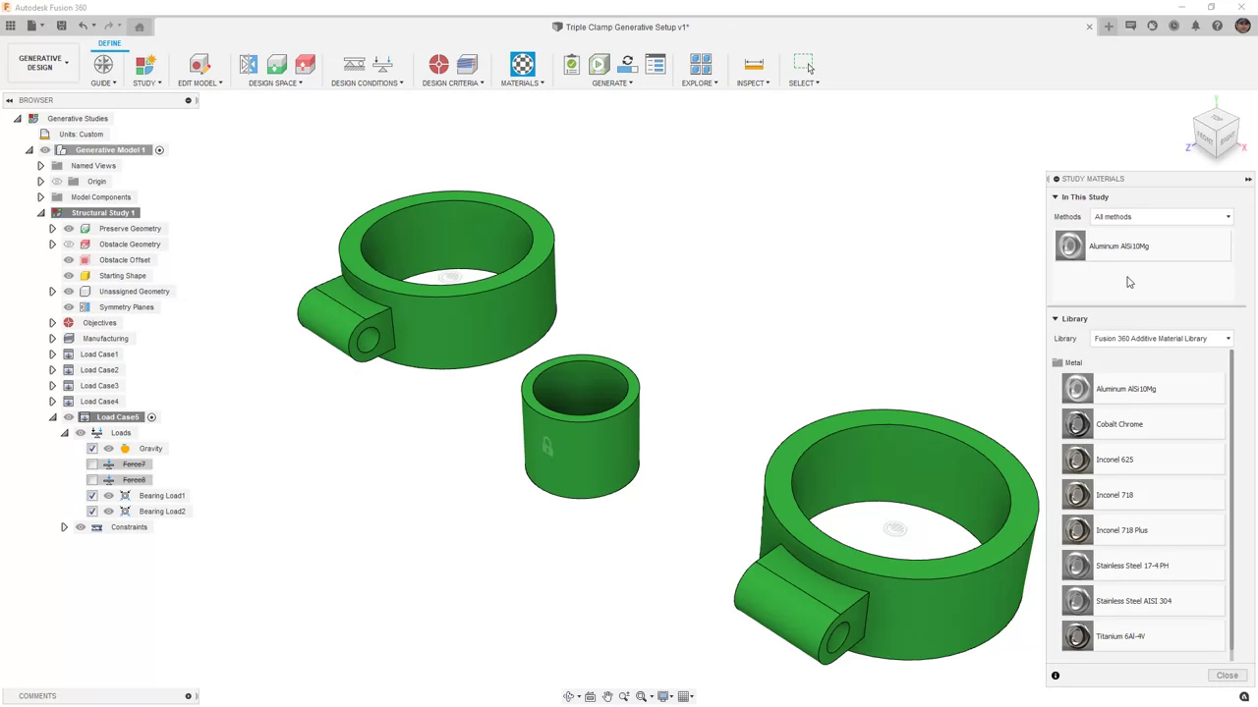
- Add the generic Aluminum from the metals in the Fusion 360 Material Library to the study materials
left_click(1143, 338)
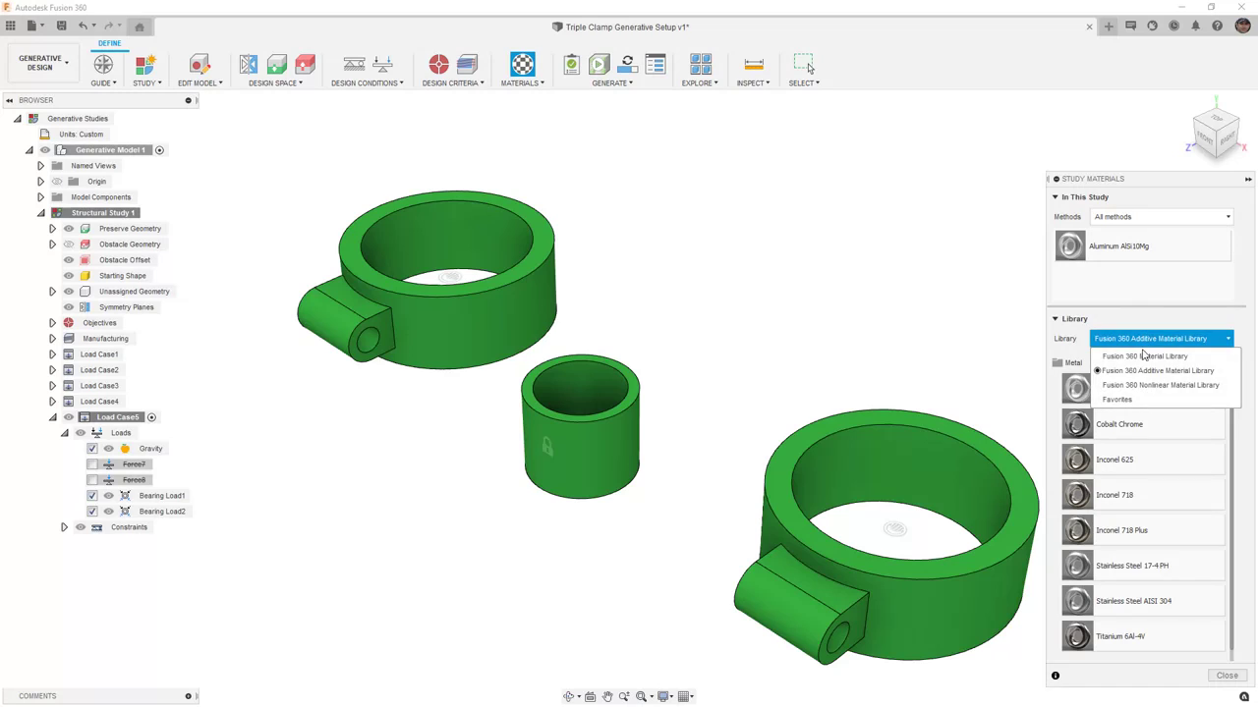
left_click(1143, 356)
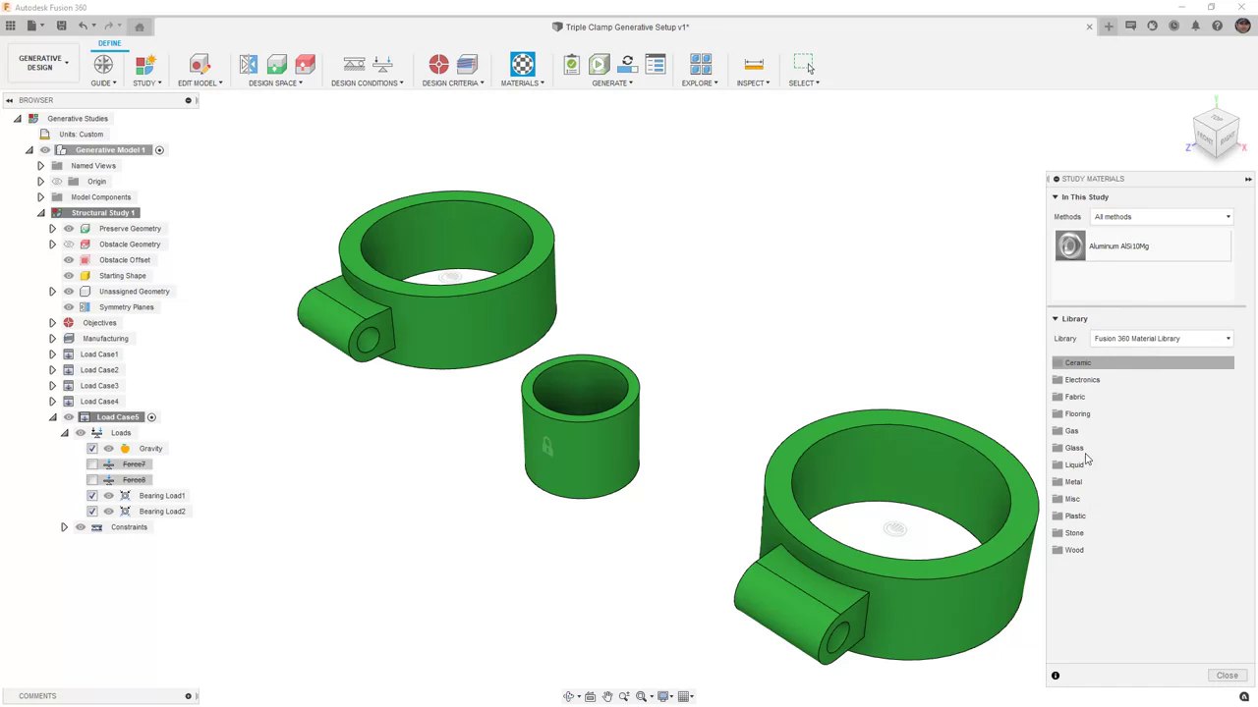
left_click(1073, 481)
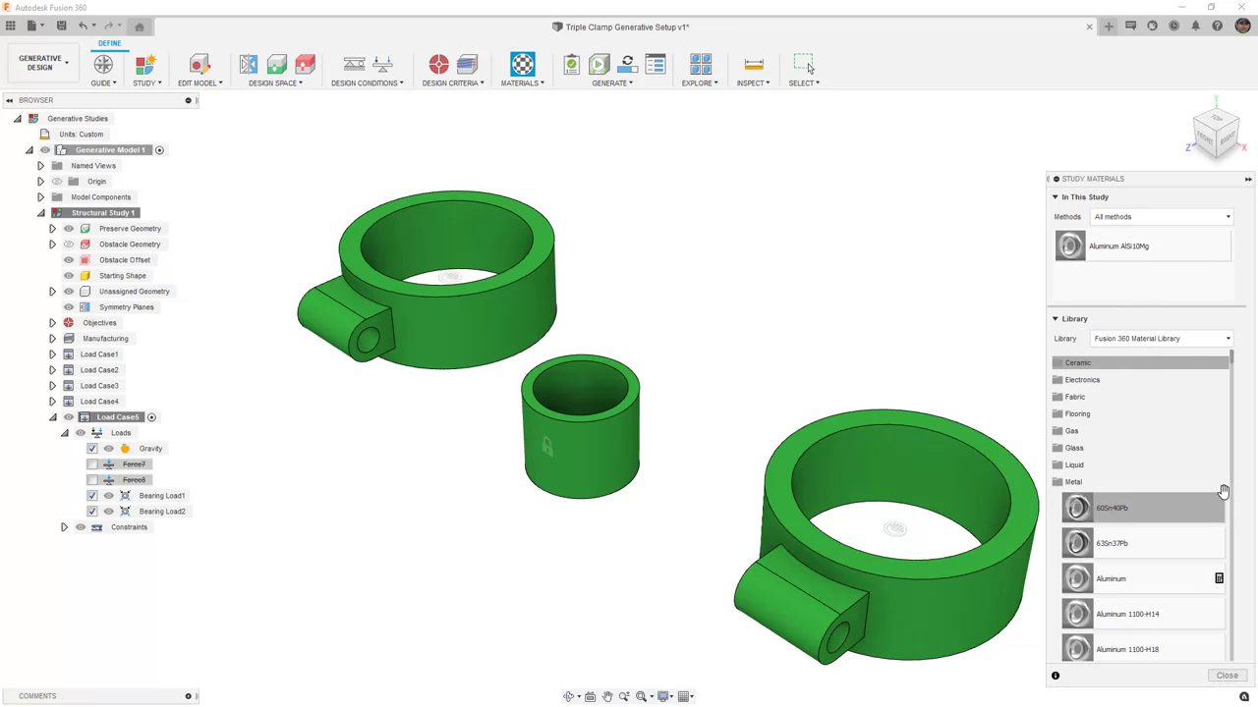
scroll(1223, 491, "down", 1)
left_click_drag(1209, 505, 1184, 287)
- Add Aluminum 6061 to the study materials and finish the material selection
scroll(1148, 583, "down", 6)
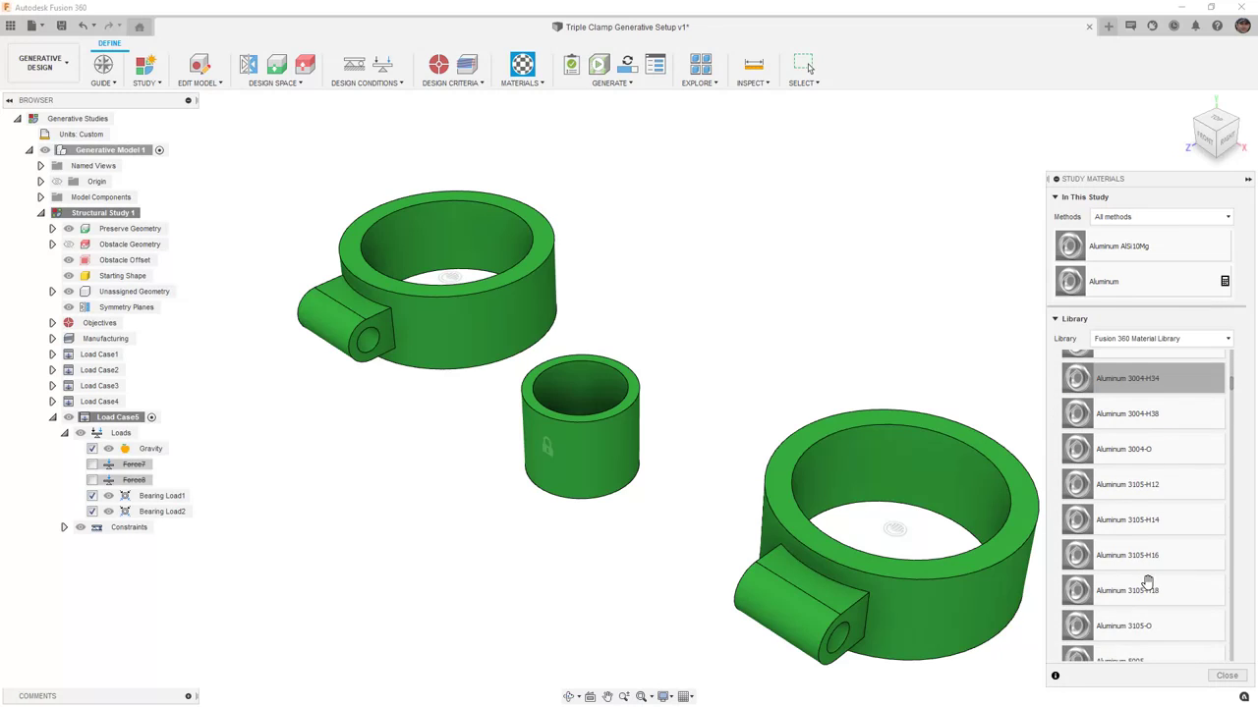
scroll(1148, 583, "down", 5)
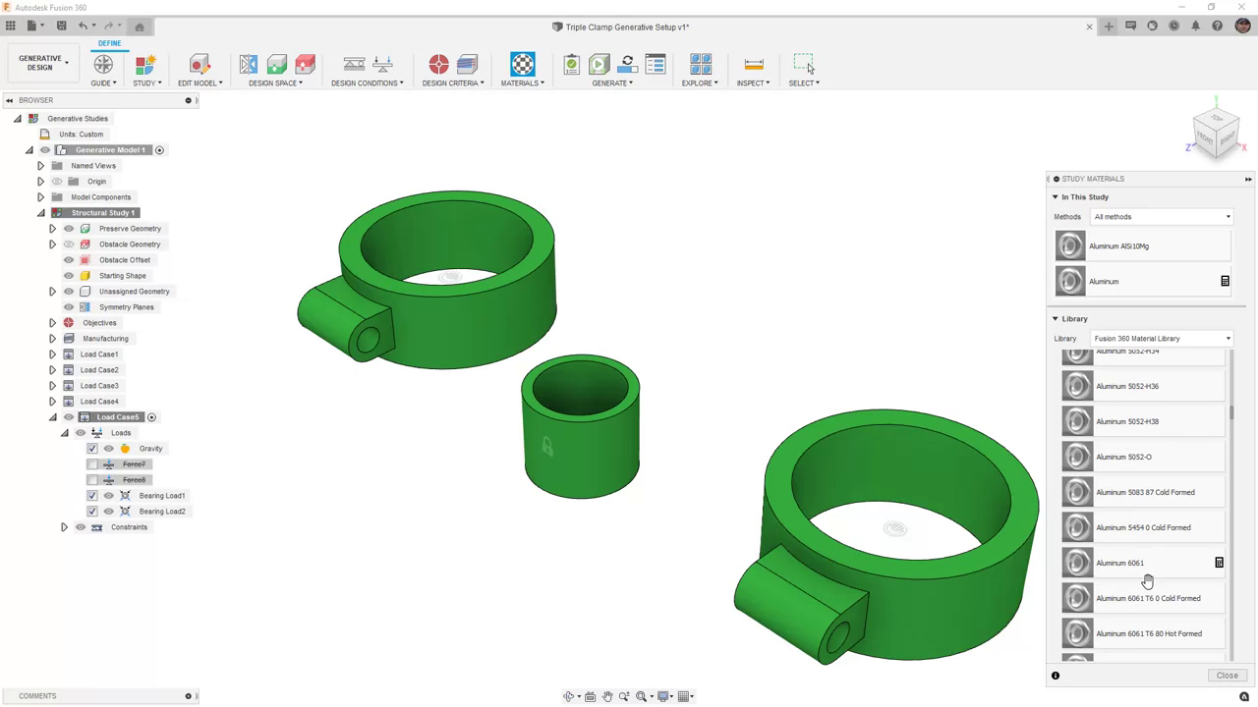
left_click_drag(1147, 581, 1176, 287)
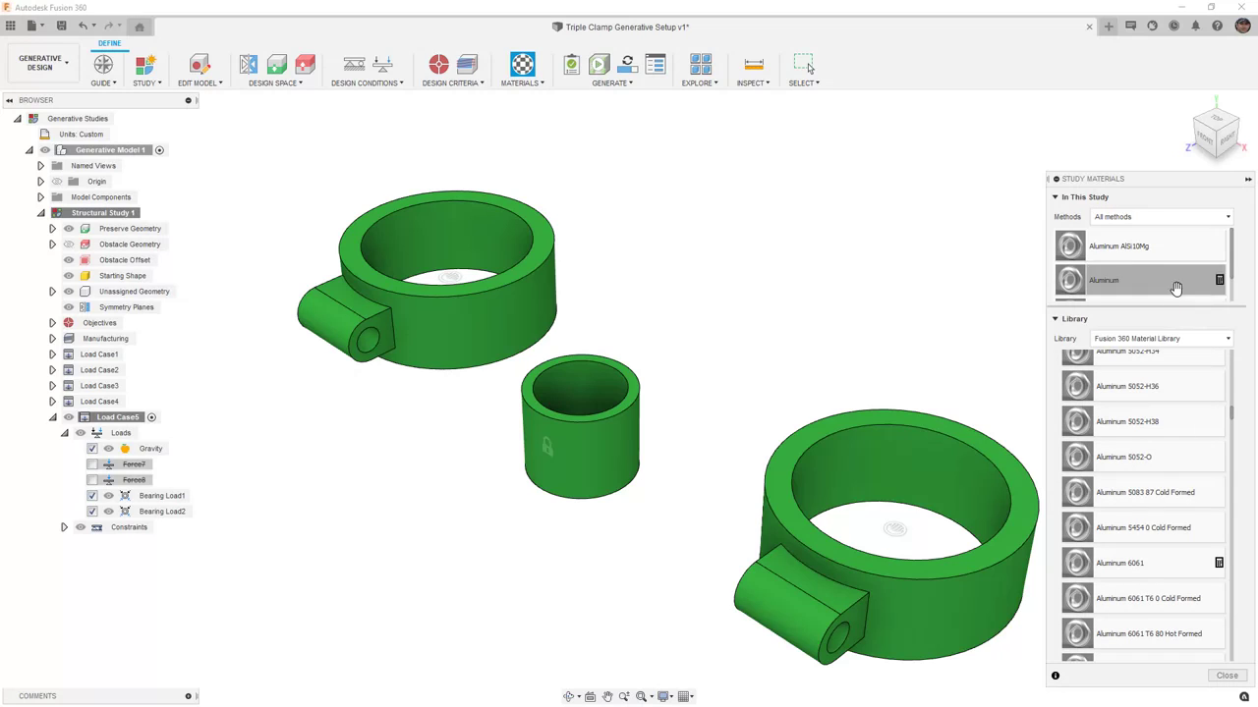
scroll(1219, 280, "down", 1)
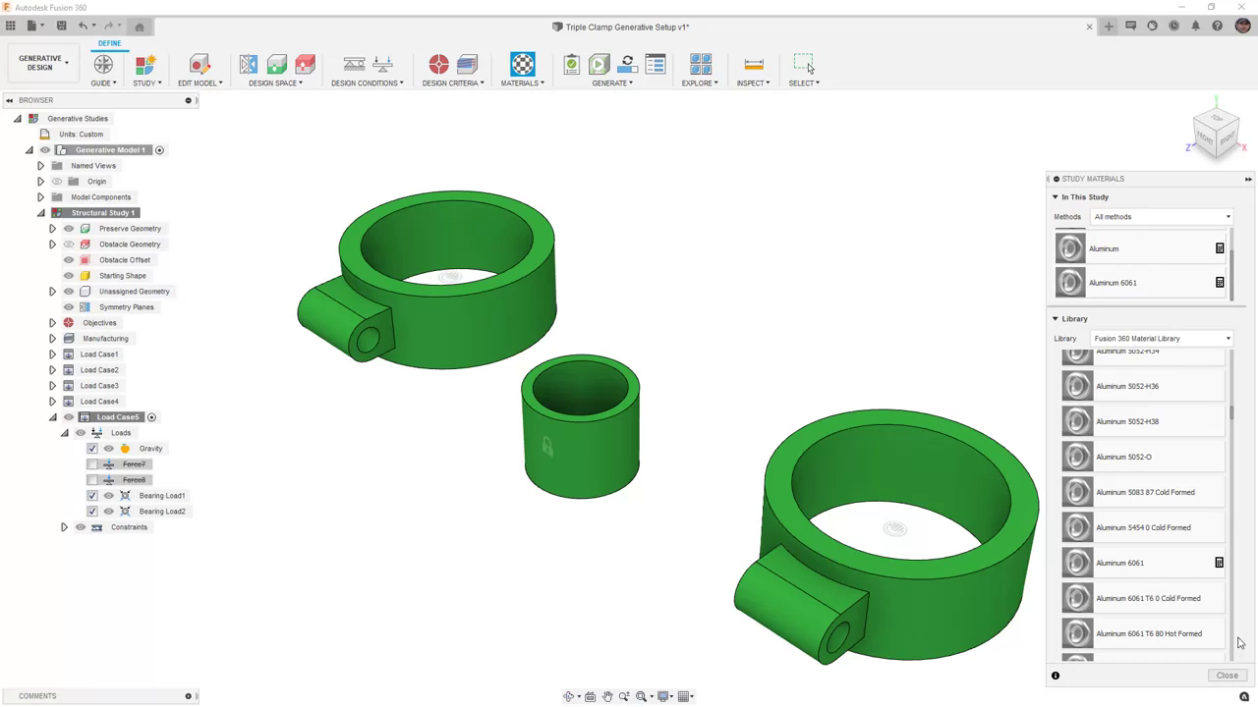
left_click(1228, 678)
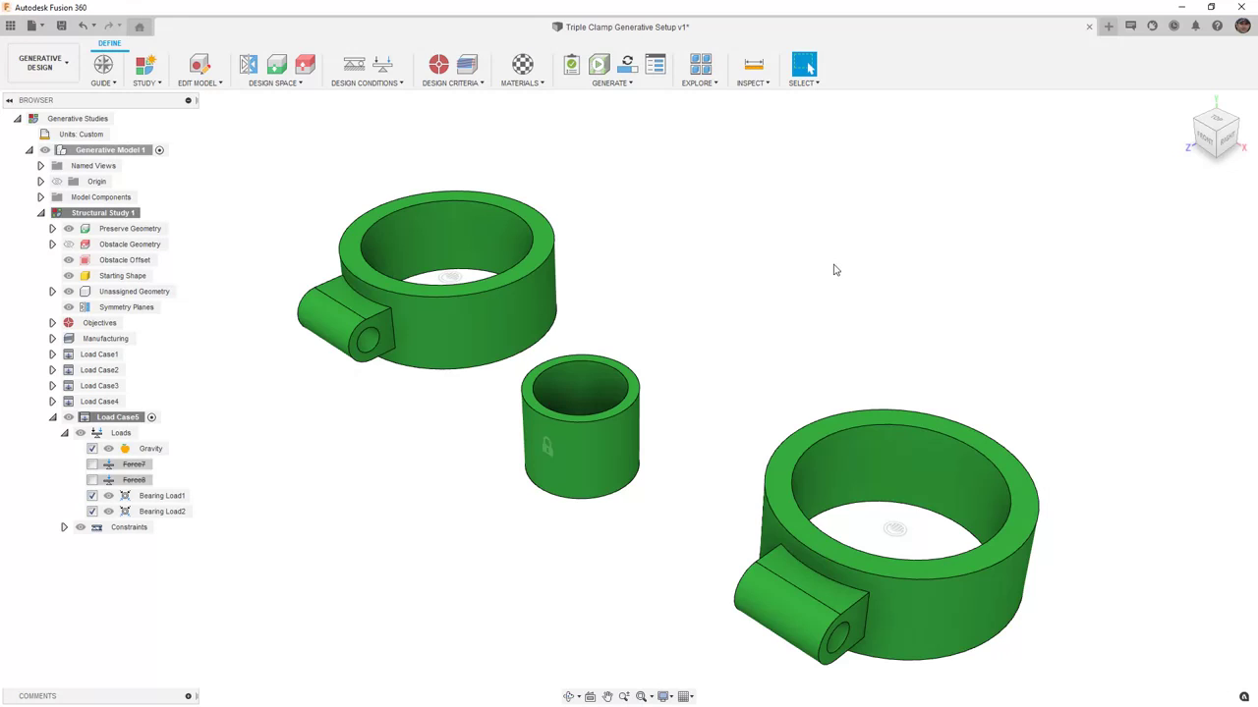
- Run and stop a preview of the generative shape, and generate Structural Study 1 in the cloud
left_click(599, 64)
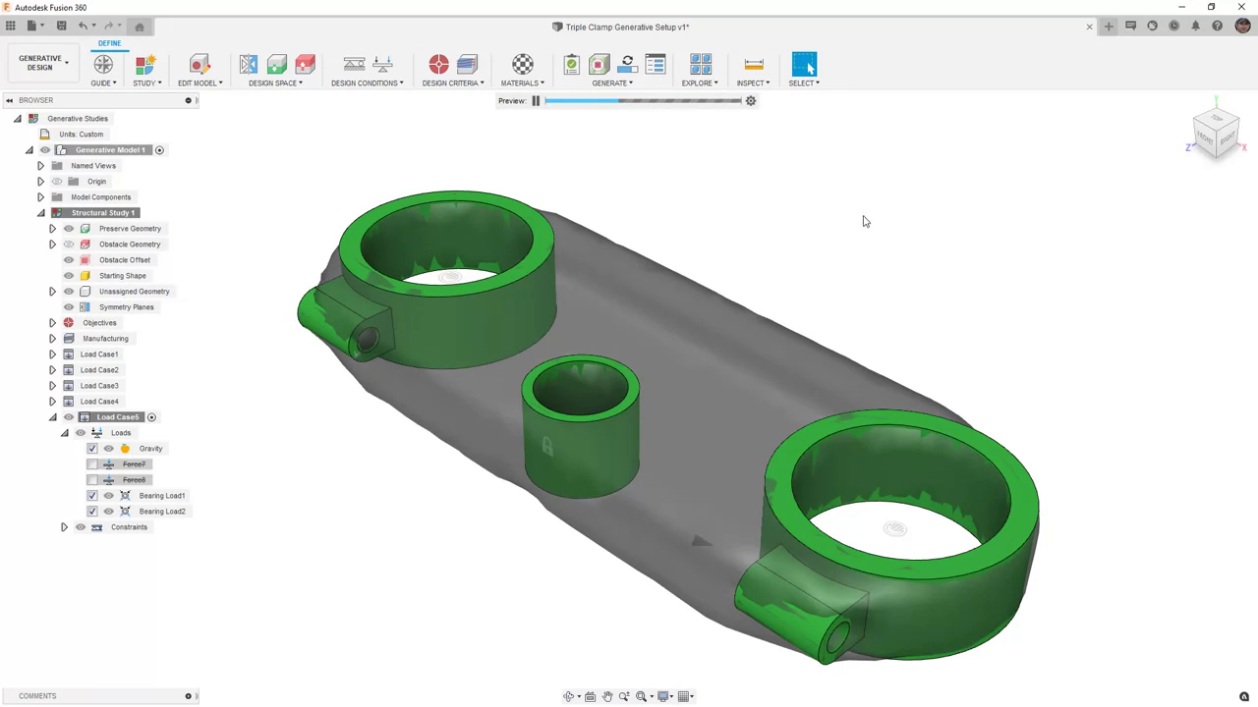
left_click(598, 65)
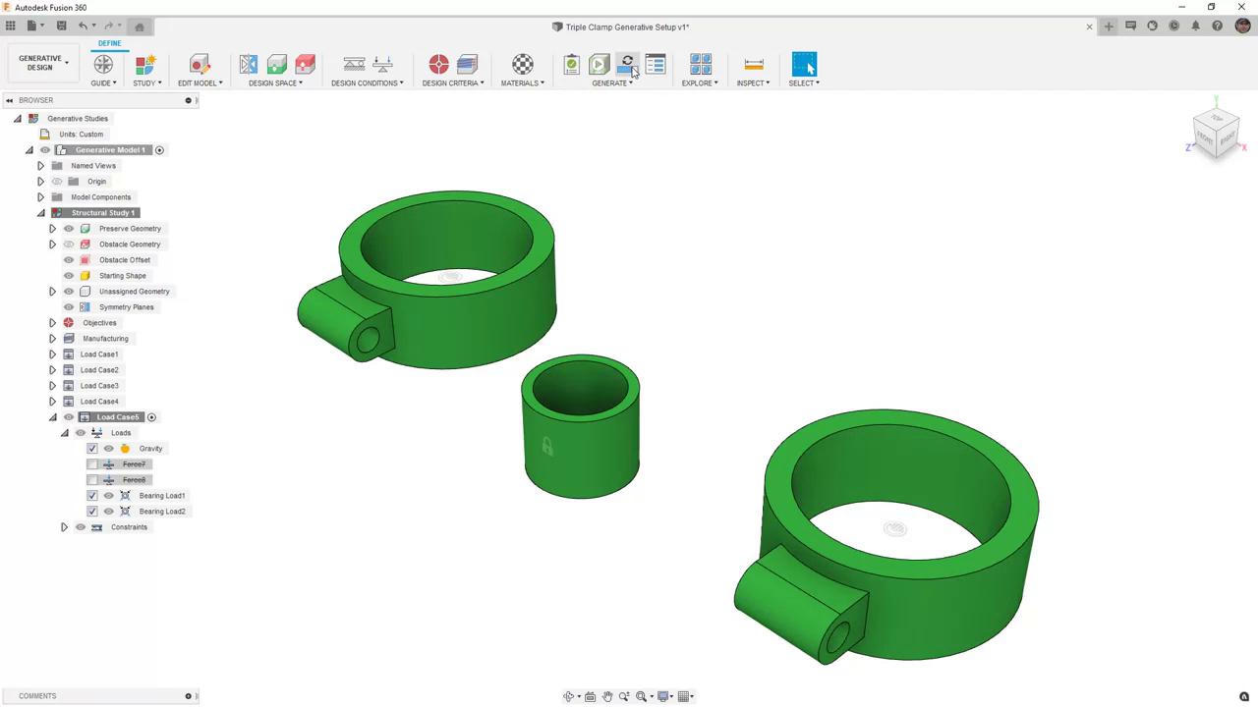
left_click(633, 71)
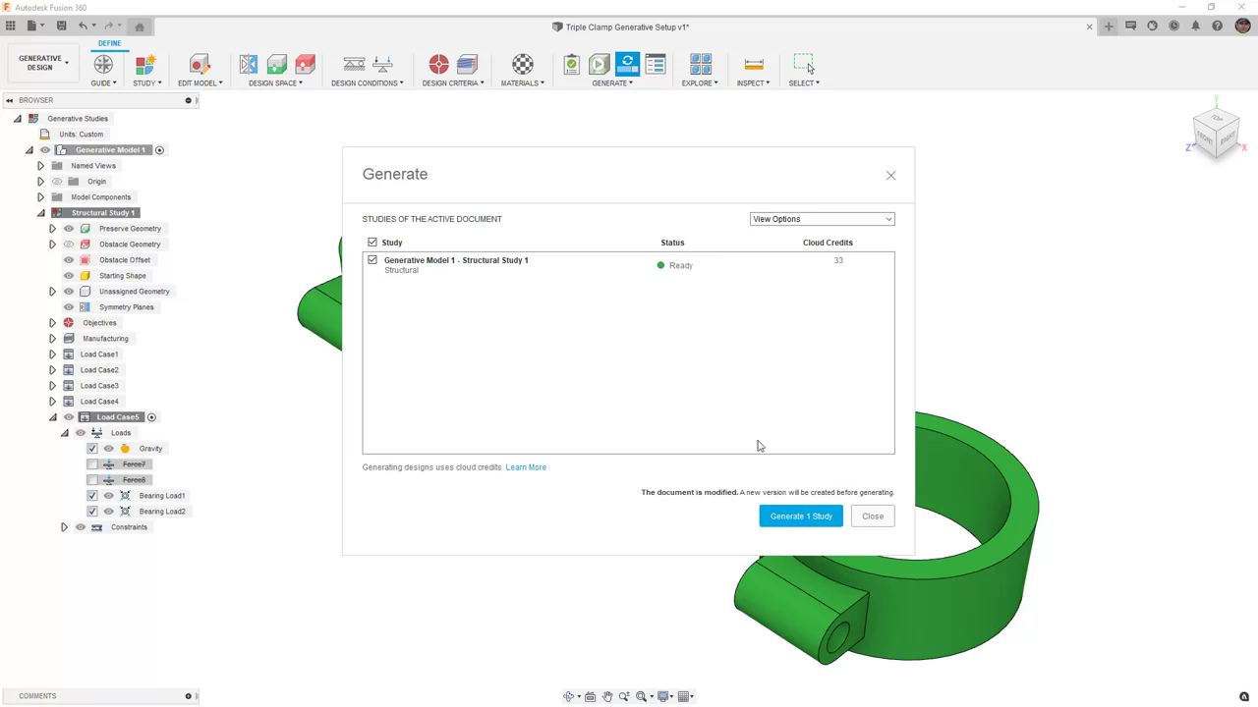
left_click(798, 517)
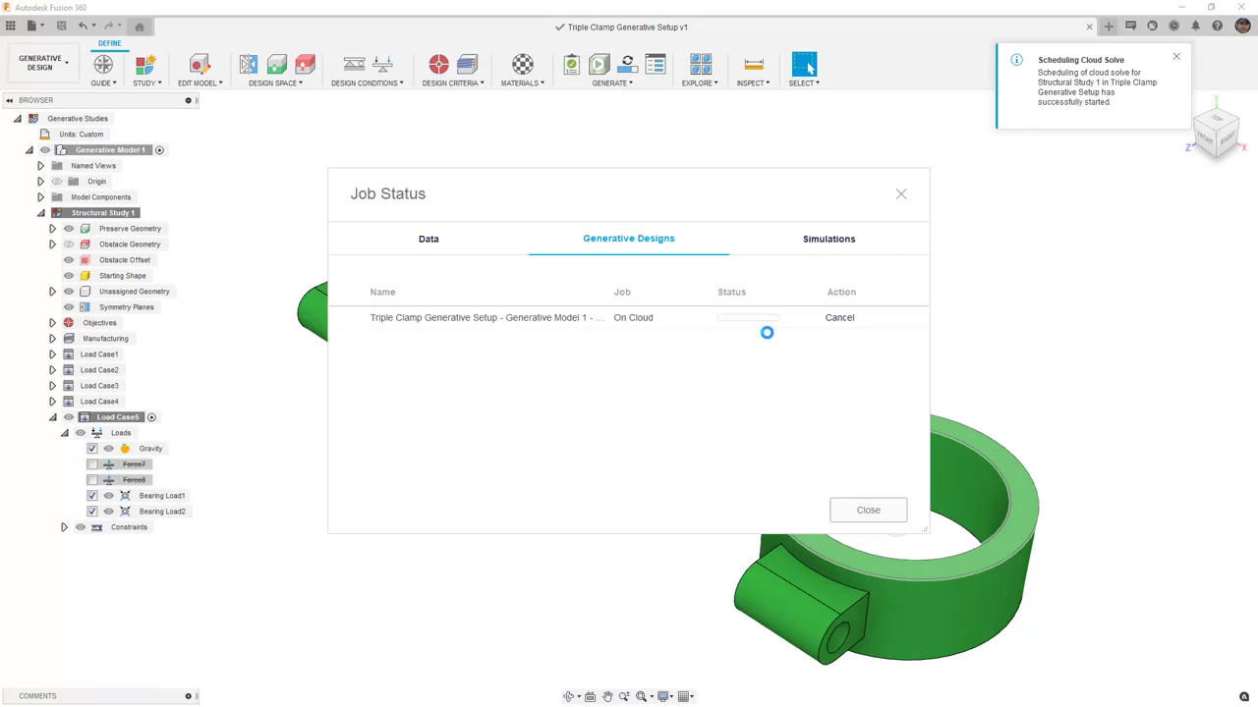